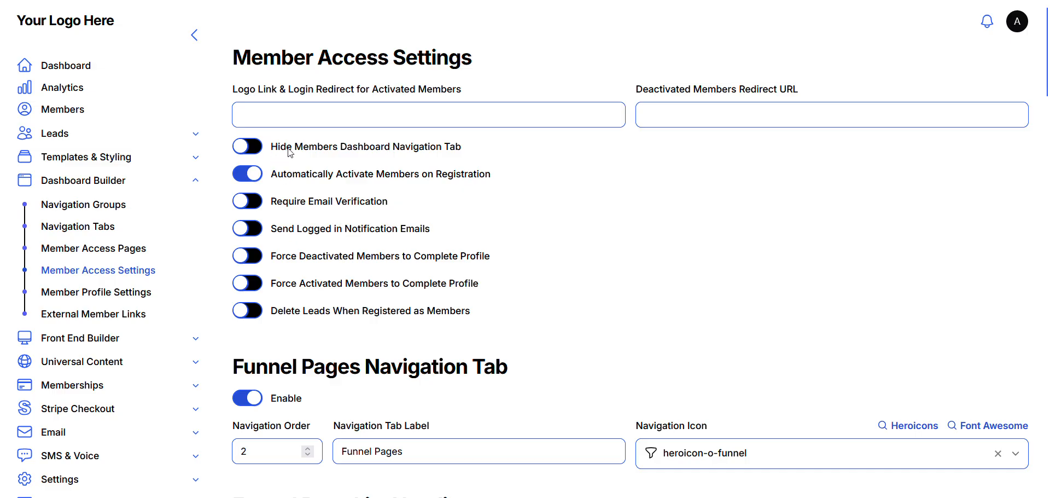
Enable Hide Members Dashboard Navigation Tab, save the settings, and check the navigation and analytics page in the member account
{"action": "left_click", "coordinate": [254, 150]}
{"action": "left_click", "coordinate": [326, 115]}
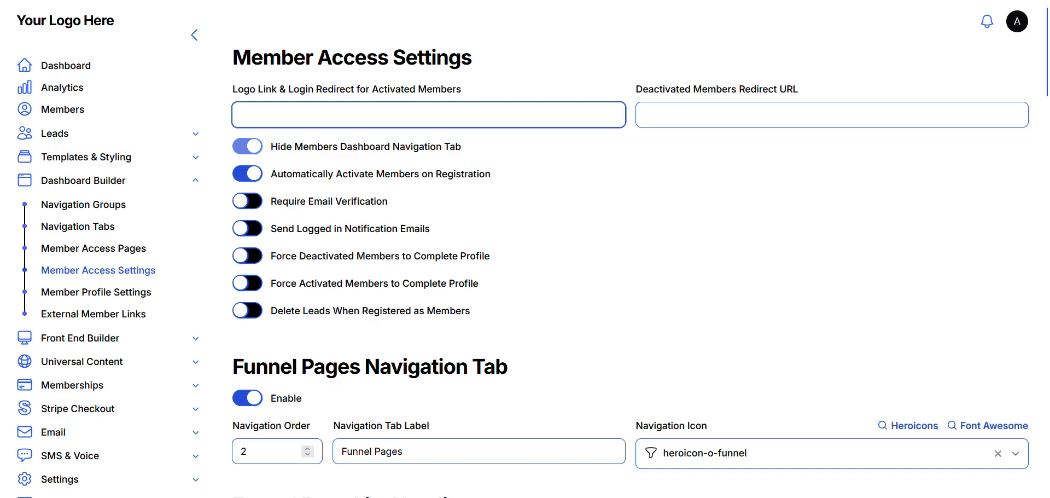
{"action": "left_click", "coordinate": [219, 0]}
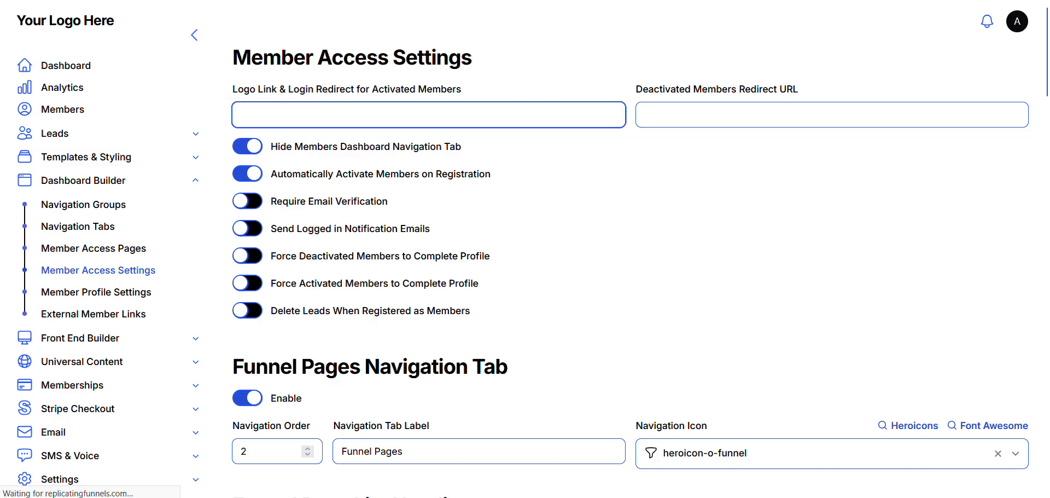
{"action": "left_click", "coordinate": [110, 66]}
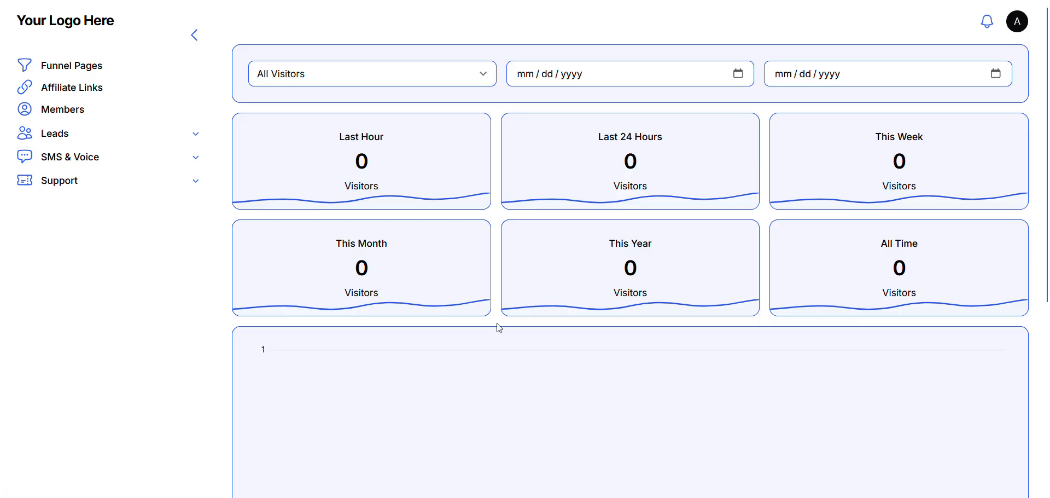
{"action": "scroll", "coordinate": [488, 352], "scroll_direction": "down", "scroll_amount": 1}
{"action": "scroll", "coordinate": [489, 352], "scroll_direction": "down", "scroll_amount": 4}
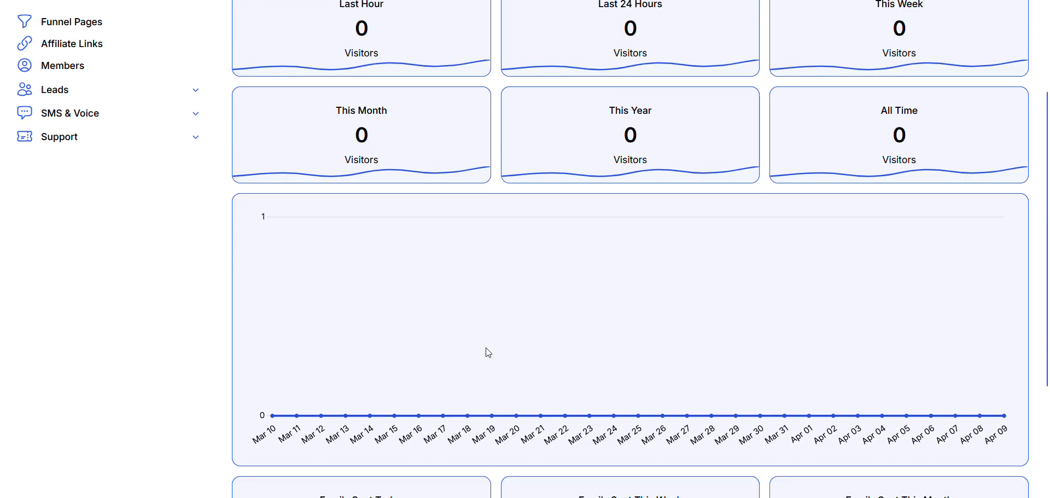
{"action": "scroll", "coordinate": [467, 200], "scroll_direction": "up", "scroll_amount": 5}
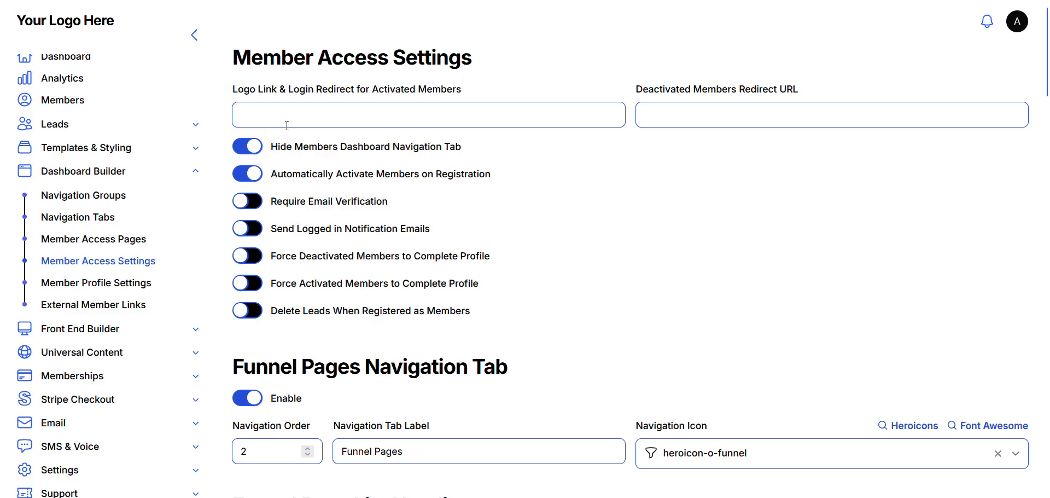
Review the redirect fields and the registration, notification, profile completion and lead deletion options in Member Access Settings
{"action": "left_click", "coordinate": [292, 121]}
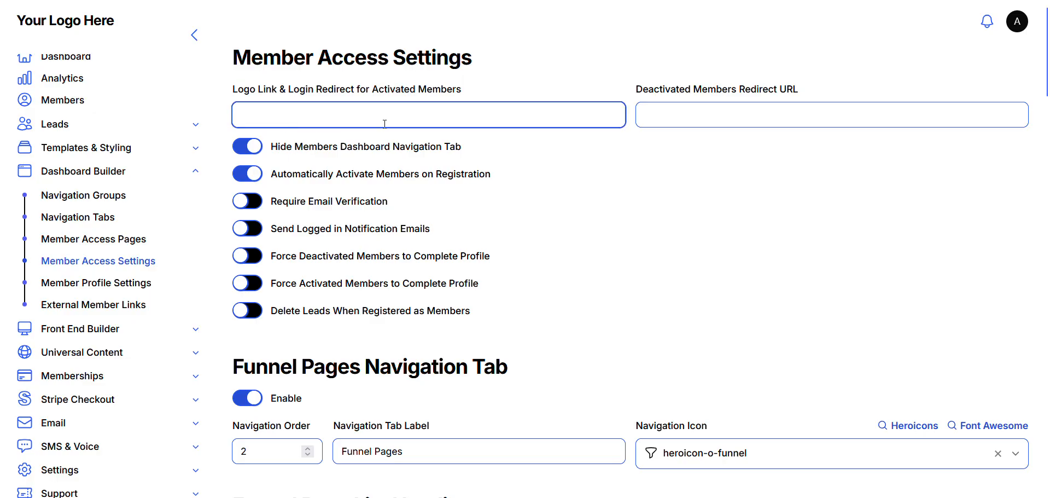
{"action": "left_click", "coordinate": [504, 215]}
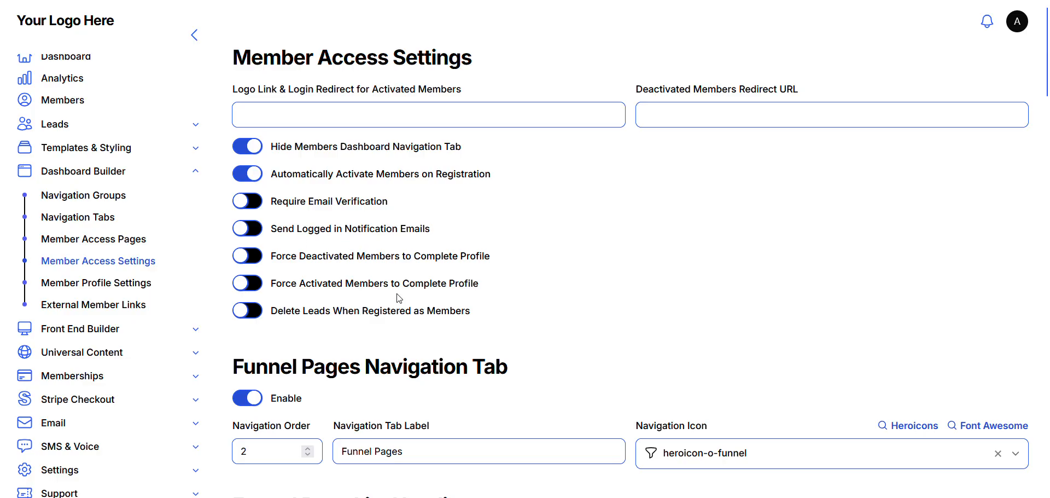
{"action": "scroll", "coordinate": [383, 317], "scroll_direction": "down", "scroll_amount": 1}
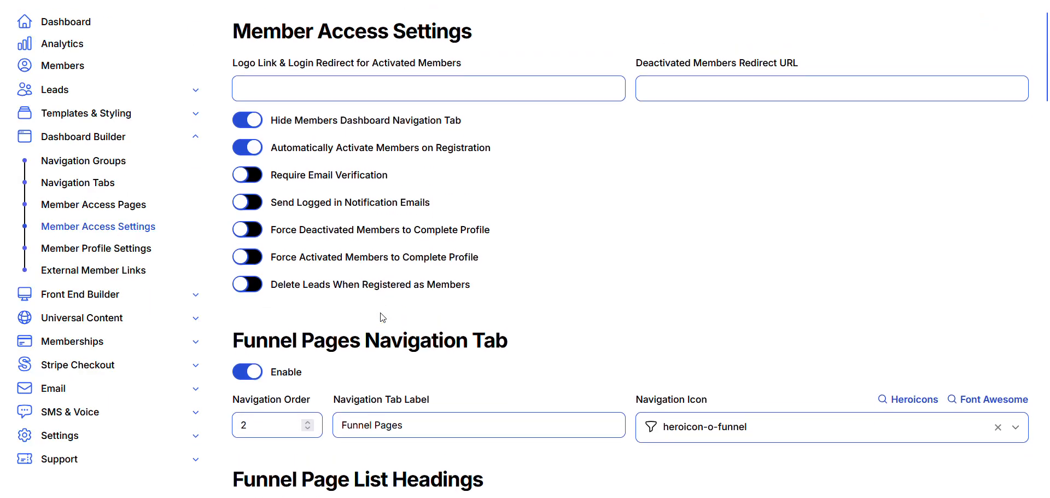
{"action": "scroll", "coordinate": [382, 312], "scroll_direction": "up", "scroll_amount": 1}
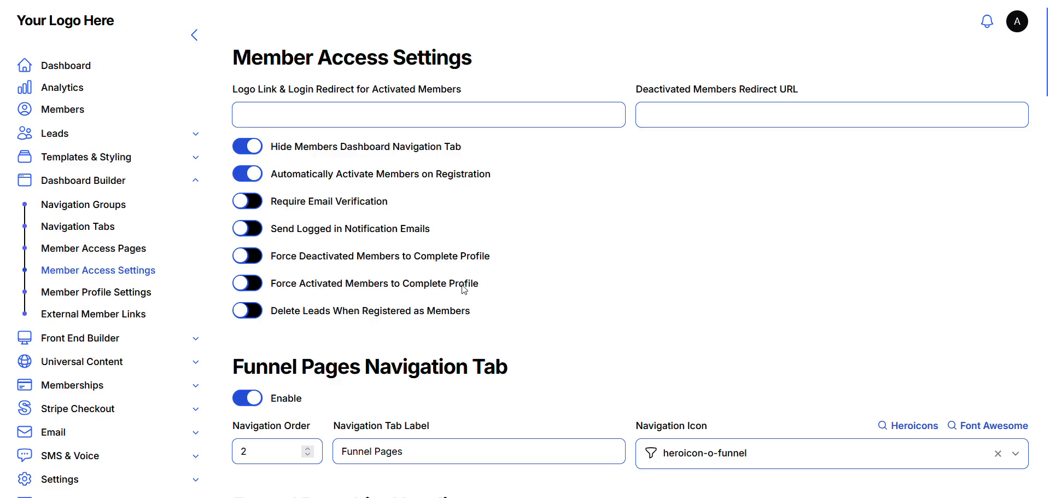
{"action": "scroll", "coordinate": [525, 315], "scroll_direction": "down", "scroll_amount": 1}
{"action": "scroll", "coordinate": [525, 317], "scroll_direction": "down", "scroll_amount": 1}
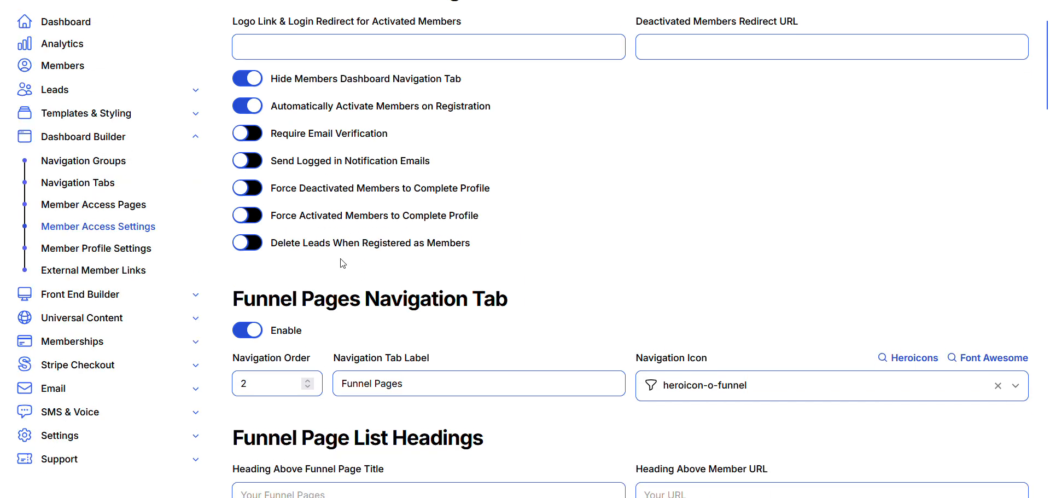
{"action": "scroll", "coordinate": [483, 261], "scroll_direction": "up", "scroll_amount": 2}
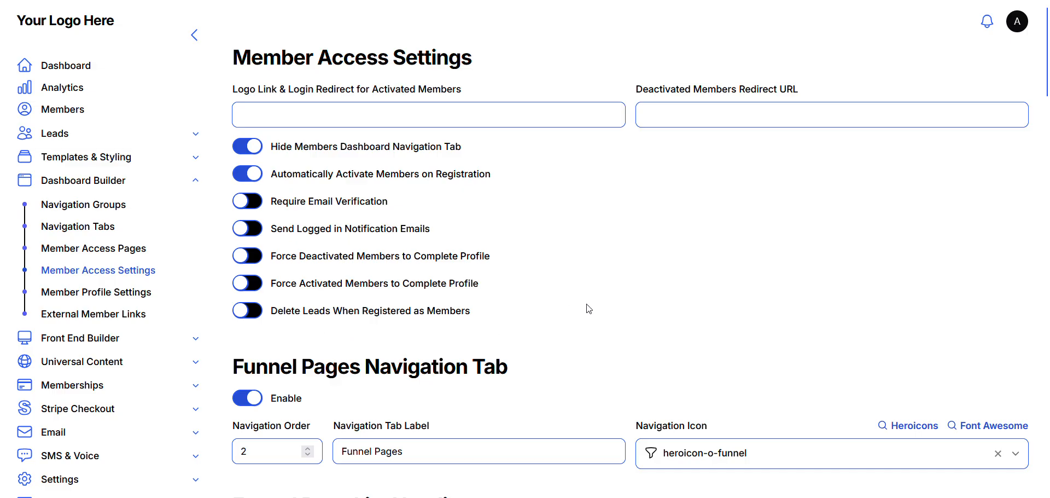
{"action": "left_click", "coordinate": [258, 316]}
{"action": "left_click", "coordinate": [247, 312]}
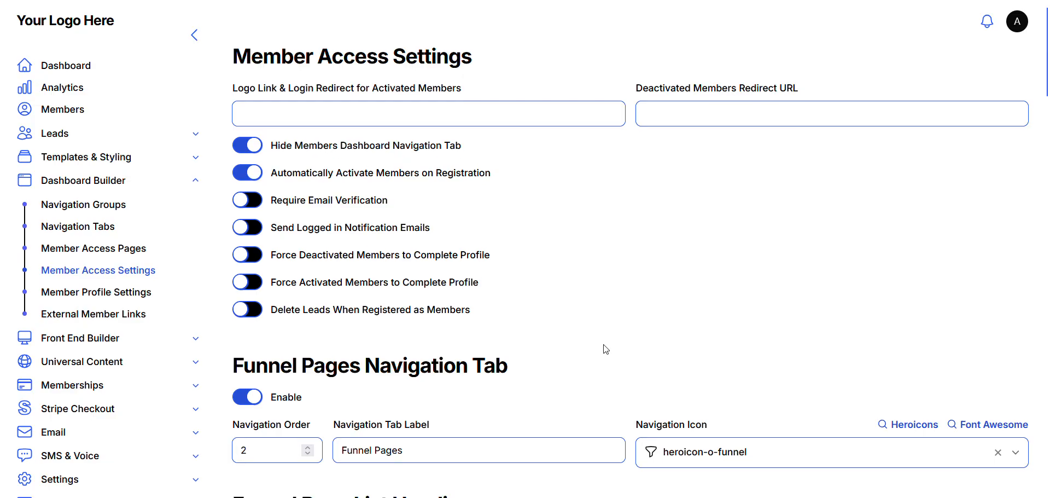
Disable the Funnel Pages navigation tab, save the settings, and reload the member account to check its navigation
{"action": "scroll", "coordinate": [606, 349], "scroll_direction": "down", "scroll_amount": 3}
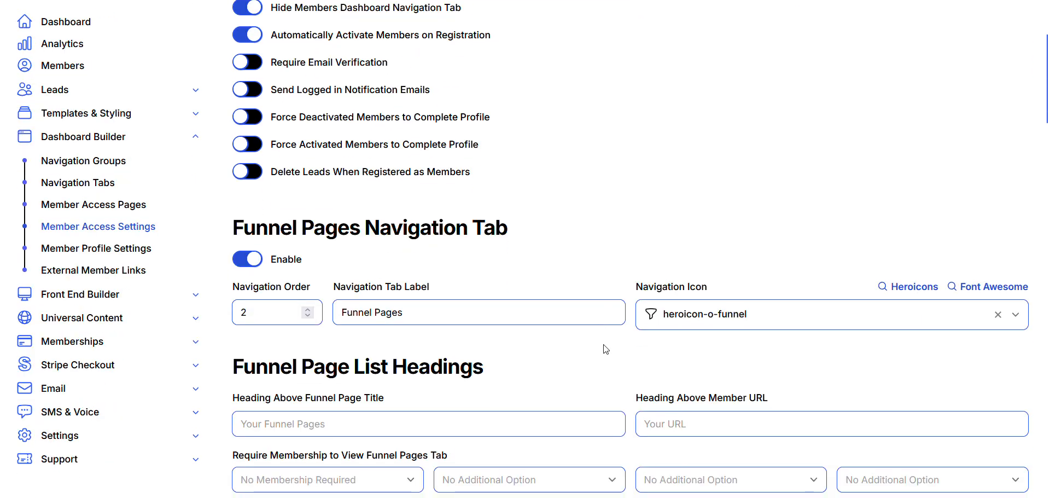
{"action": "scroll", "coordinate": [605, 348], "scroll_direction": "down", "scroll_amount": 2}
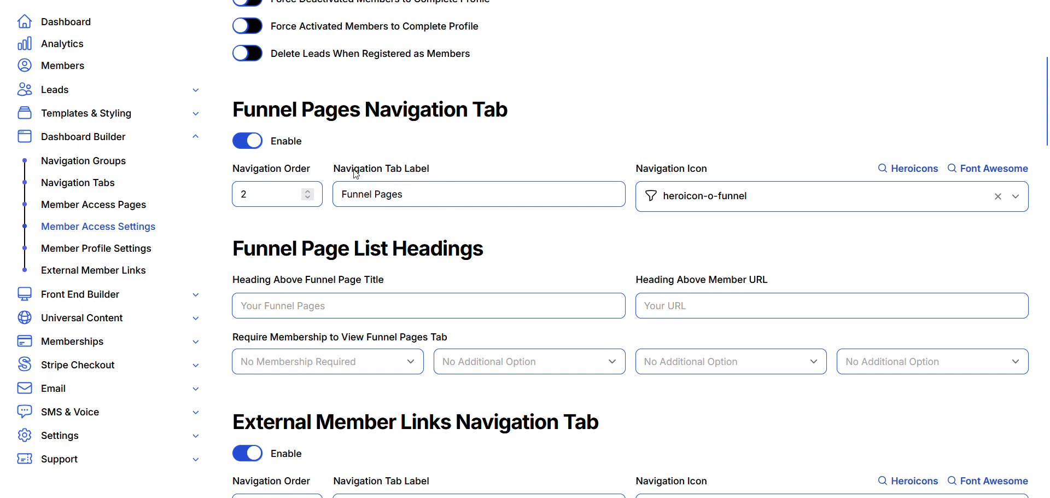
{"action": "scroll", "coordinate": [350, 186], "scroll_direction": "up", "scroll_amount": 1}
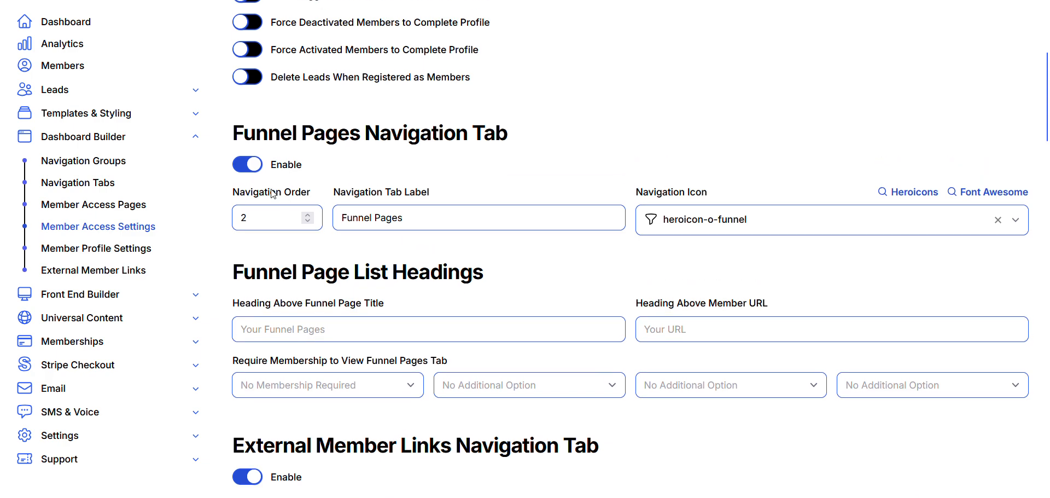
{"action": "left_click", "coordinate": [243, 165]}
{"action": "left_click", "coordinate": [427, 219]}
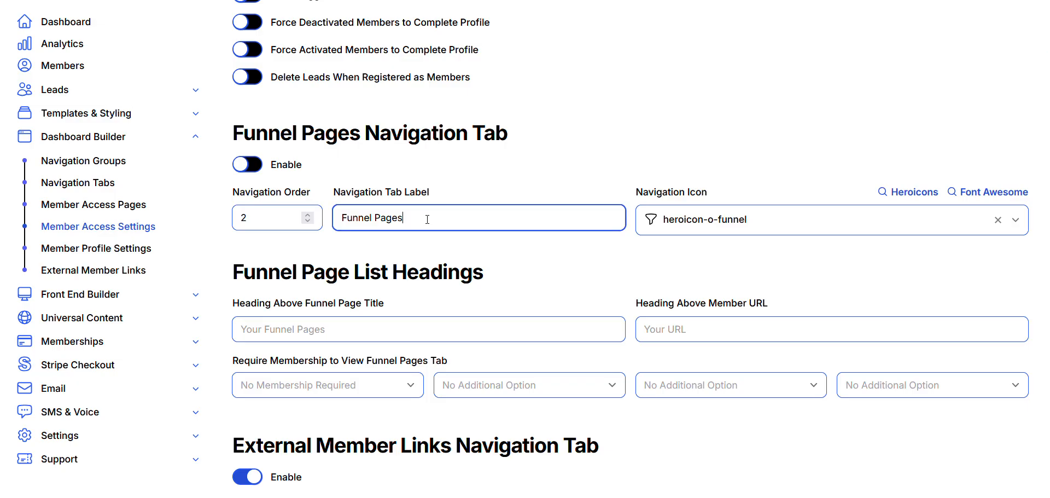
{"action": "key", "text": "ctrl+s"}
{"action": "left_click", "coordinate": [71, 0]}
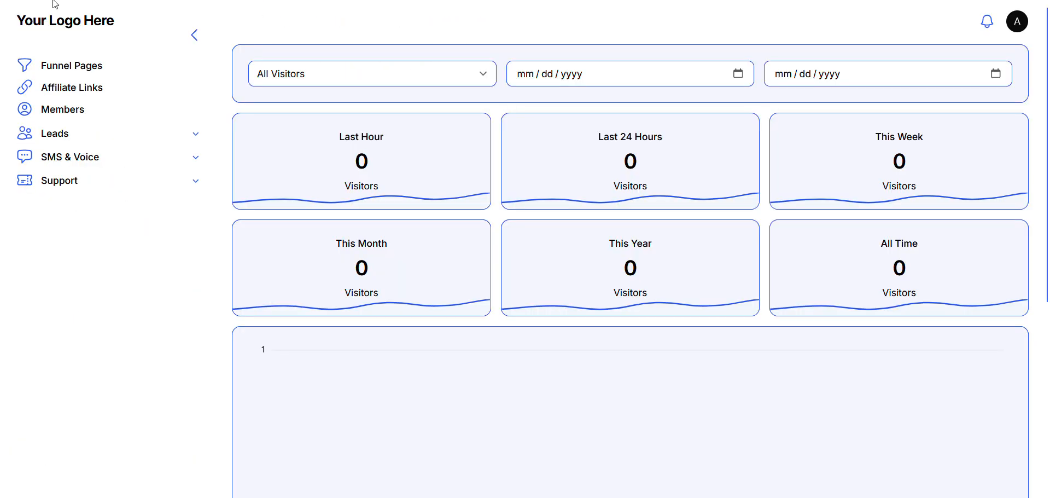
{"action": "left_click", "coordinate": [171, 123]}
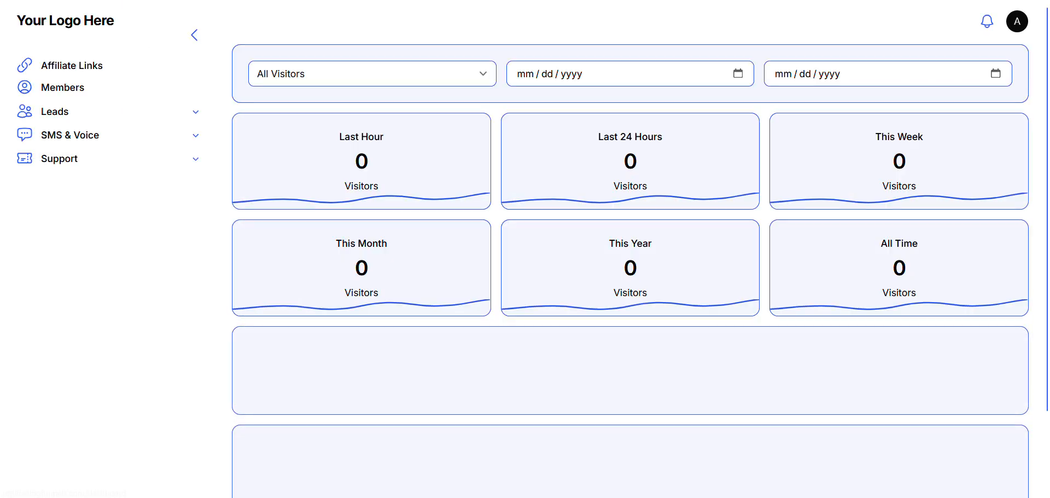
Return to Member Access Settings and disable the External Member Links navigation tab
{"action": "left_click", "coordinate": [82, 0]}
{"action": "scroll", "coordinate": [490, 305], "scroll_direction": "down", "scroll_amount": 5}
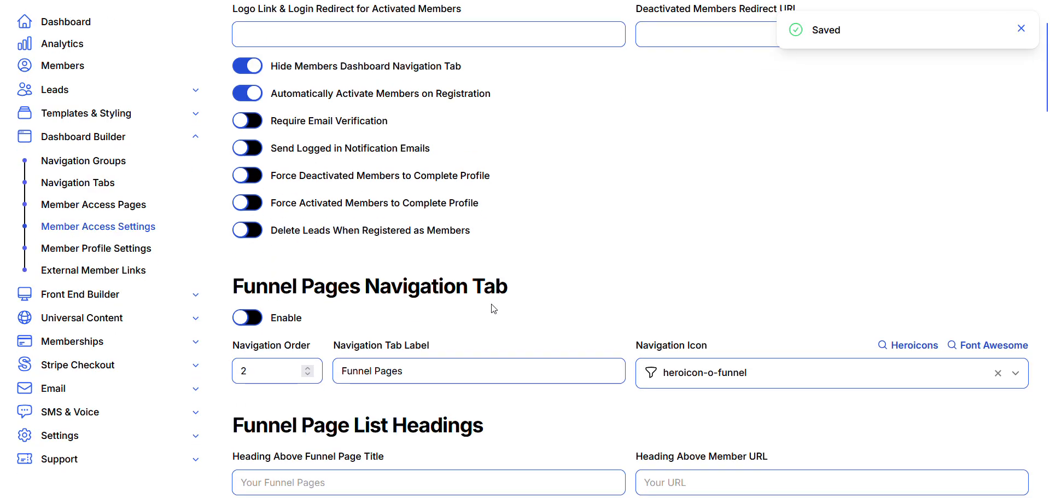
{"action": "scroll", "coordinate": [489, 339], "scroll_direction": "down", "scroll_amount": 3}
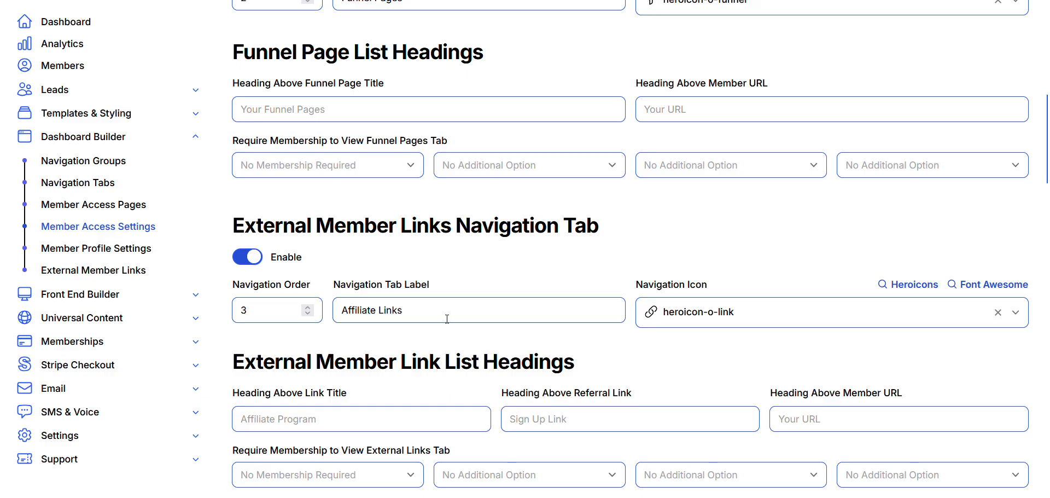
{"action": "scroll", "coordinate": [466, 344], "scroll_direction": "down", "scroll_amount": 1}
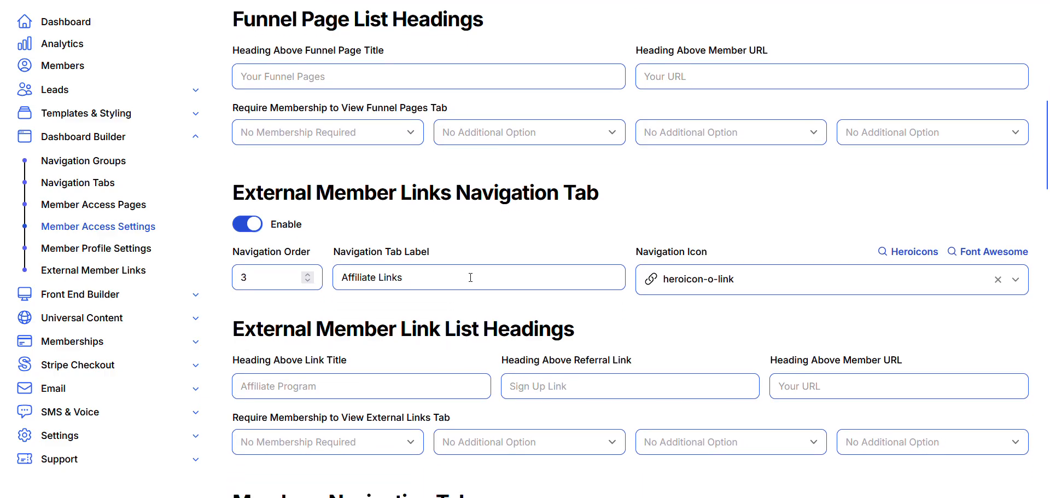
{"action": "scroll", "coordinate": [470, 277], "scroll_direction": "down", "scroll_amount": 1}
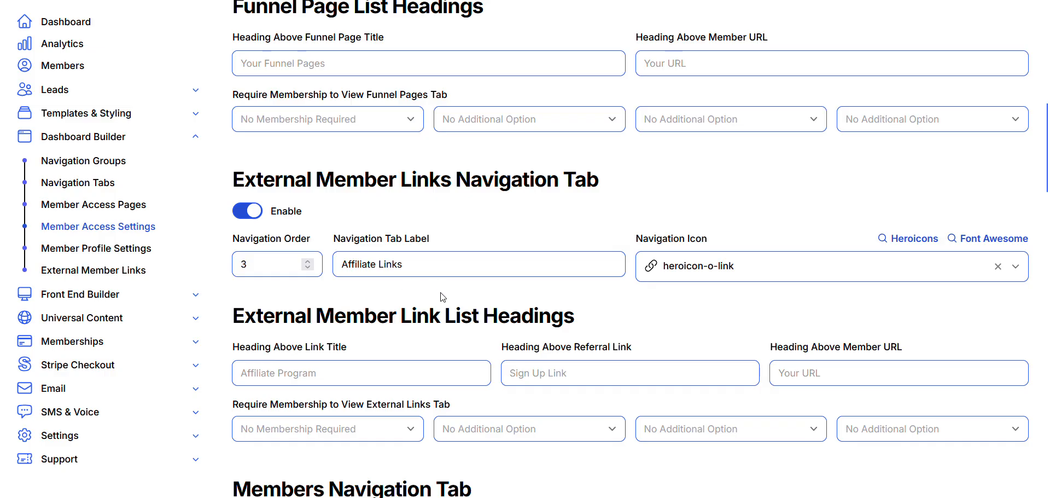
{"action": "left_click", "coordinate": [244, 213]}
{"action": "scroll", "coordinate": [429, 268], "scroll_direction": "down", "scroll_amount": 1}
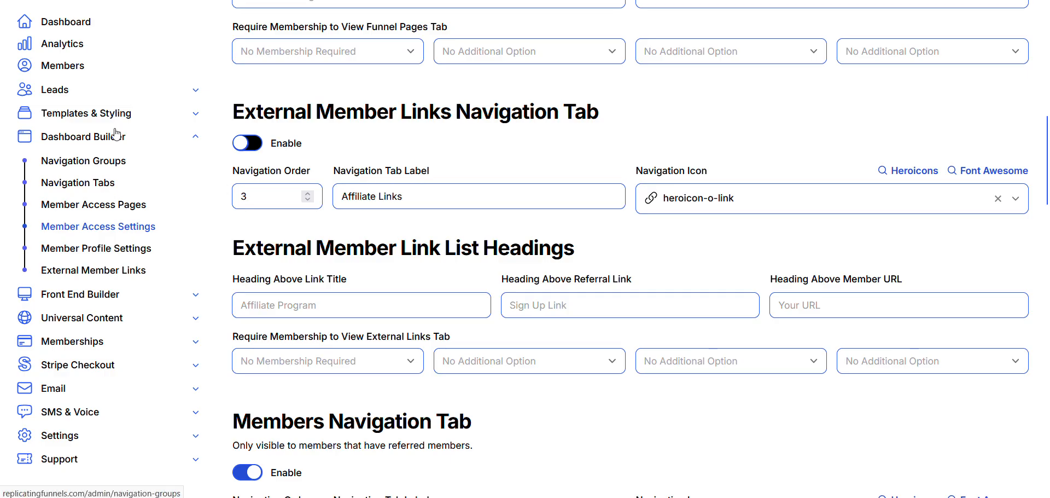
{"action": "scroll", "coordinate": [126, 137], "scroll_direction": "up", "scroll_amount": 1}
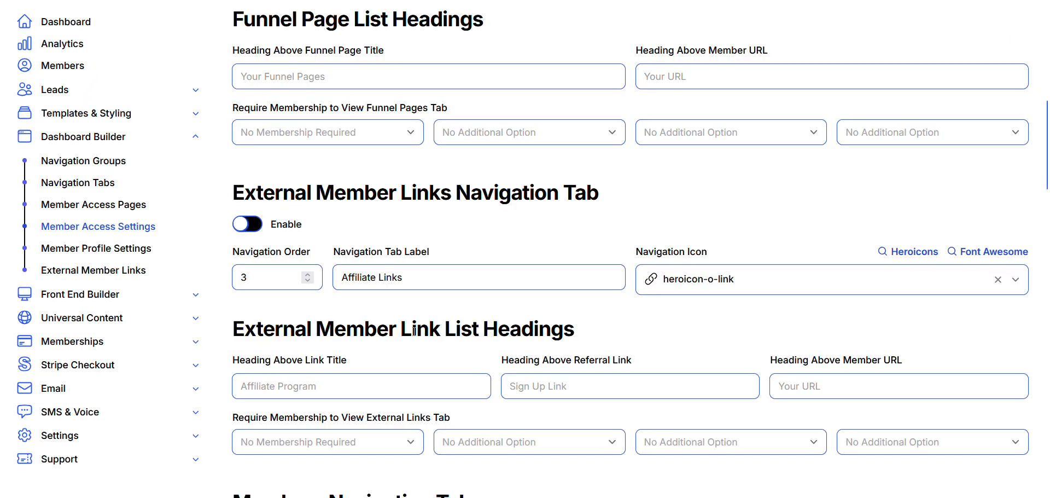
Examine the External Member Links tab label, its list heading fields and the membership requirement options, comparing them with the Funnel Pages section
{"action": "scroll", "coordinate": [370, 181], "scroll_direction": "down", "scroll_amount": 2}
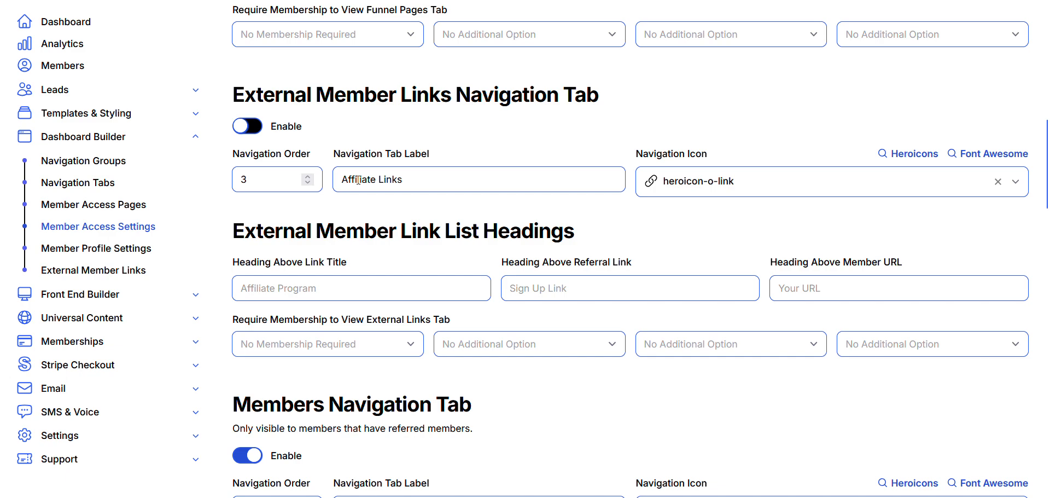
{"action": "left_click_drag", "start_coordinate": [341, 178], "coordinate": [435, 182]}
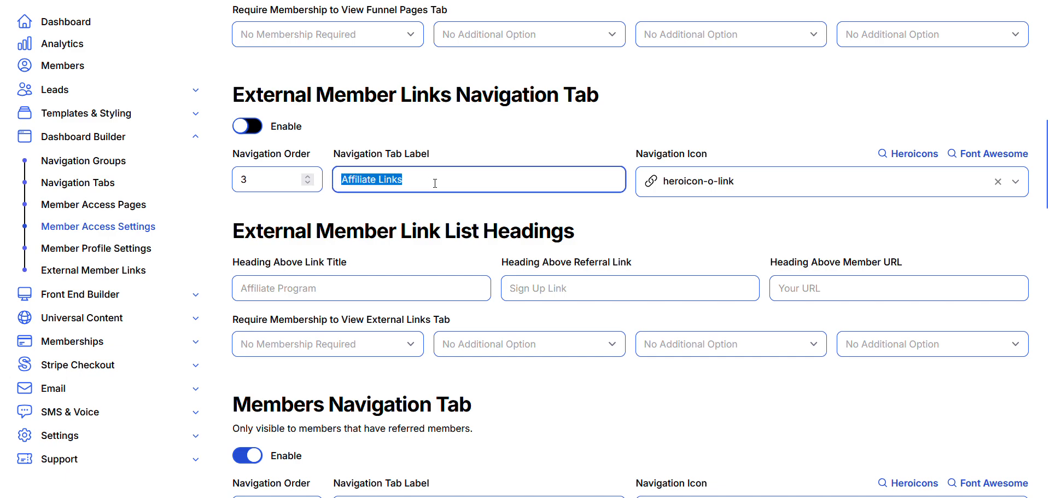
{"action": "left_click", "coordinate": [428, 181]}
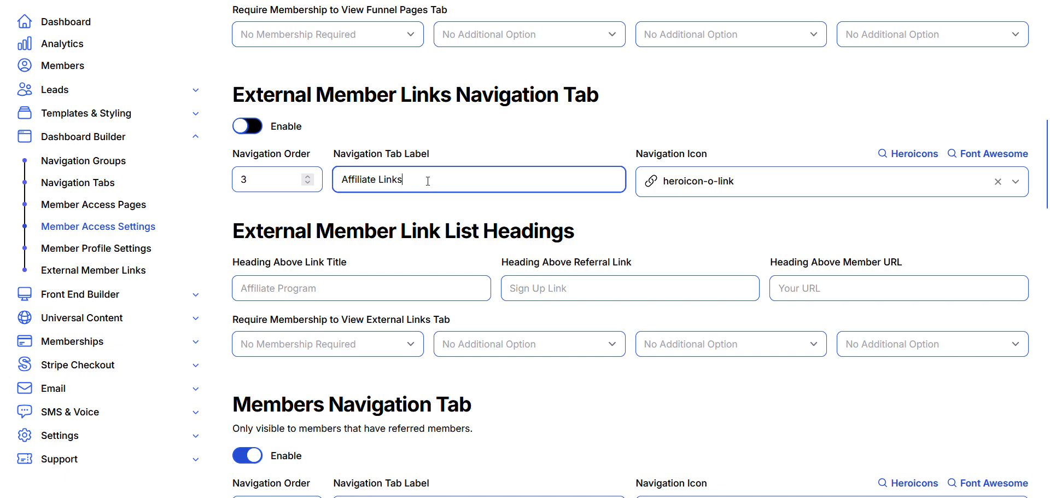
{"action": "left_click", "coordinate": [434, 277]}
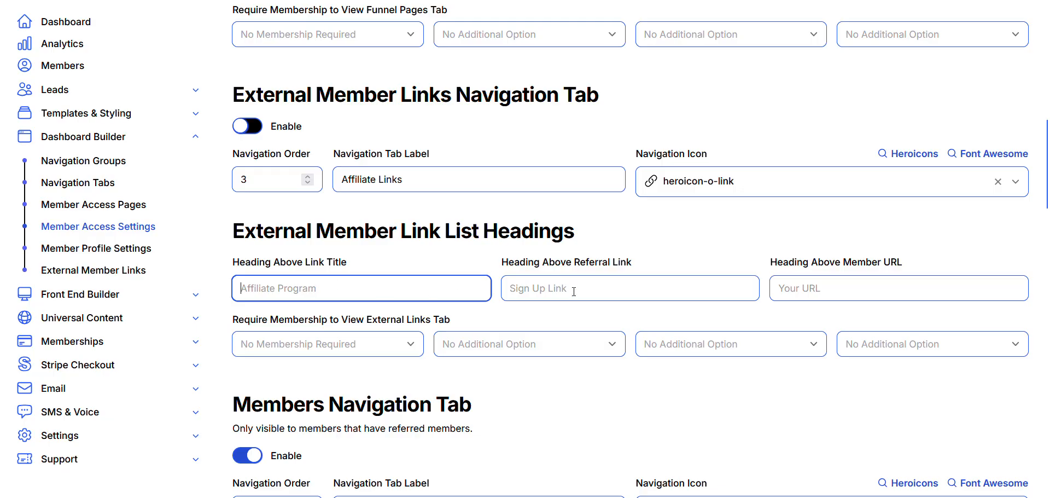
{"action": "scroll", "coordinate": [558, 293], "scroll_direction": "down", "scroll_amount": 1}
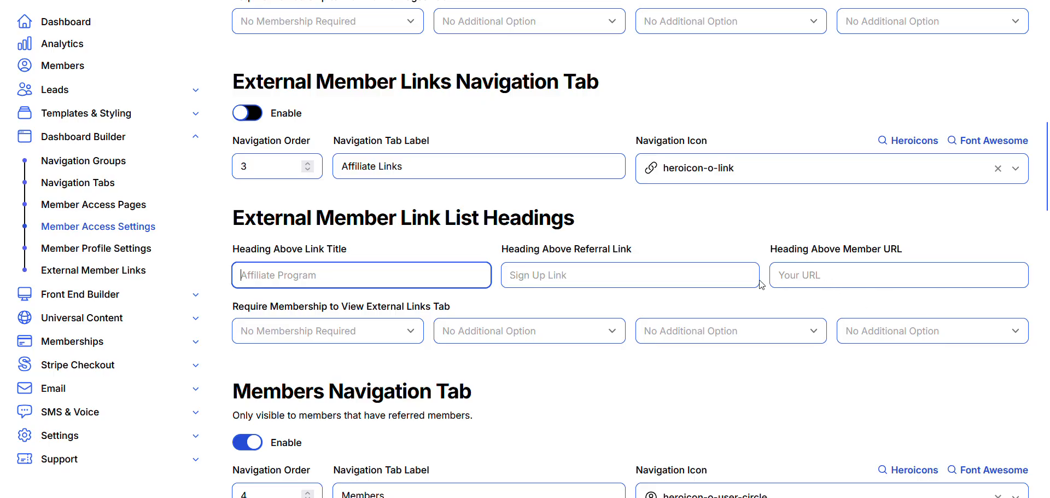
{"action": "scroll", "coordinate": [721, 319], "scroll_direction": "down", "scroll_amount": 2}
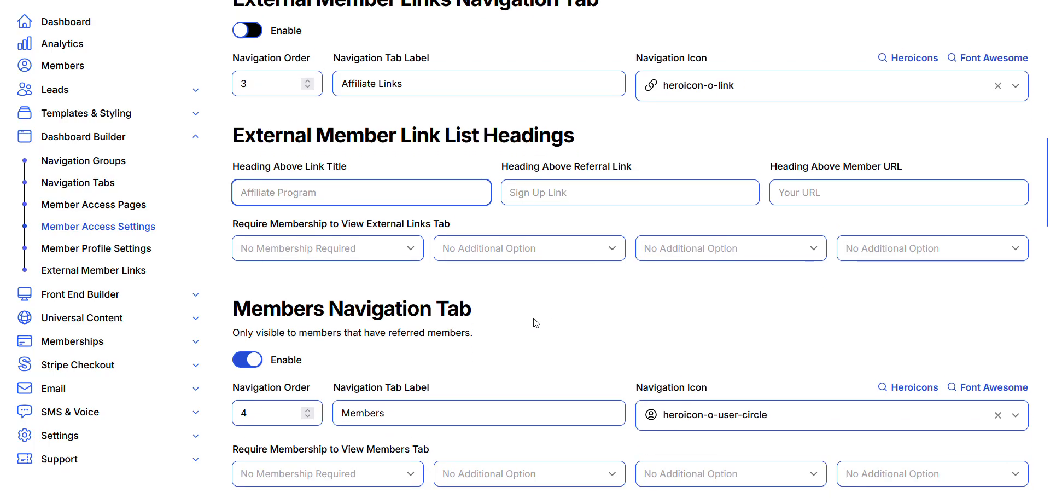
{"action": "scroll", "coordinate": [533, 323], "scroll_direction": "up", "scroll_amount": 3}
{"action": "scroll", "coordinate": [514, 331], "scroll_direction": "up", "scroll_amount": 1}
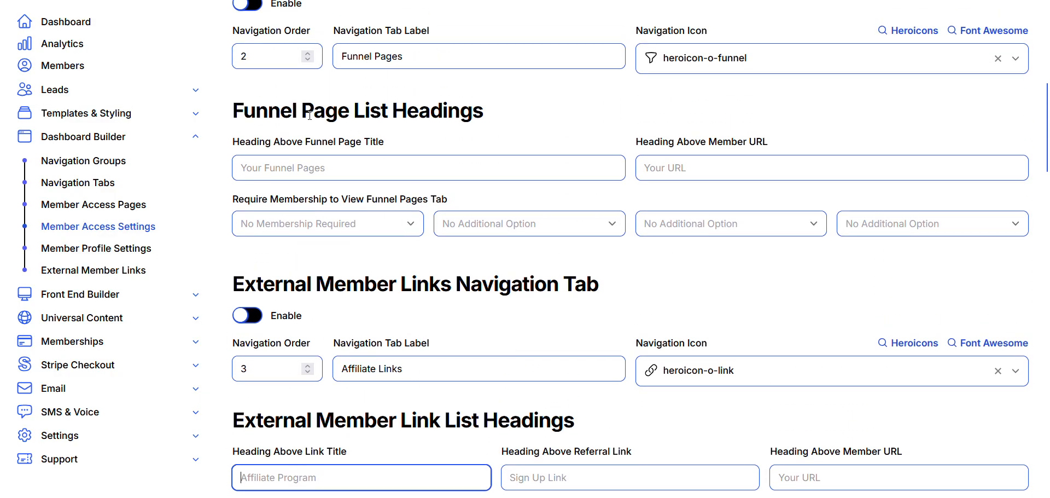
{"action": "scroll", "coordinate": [445, 239], "scroll_direction": "down", "scroll_amount": 4}
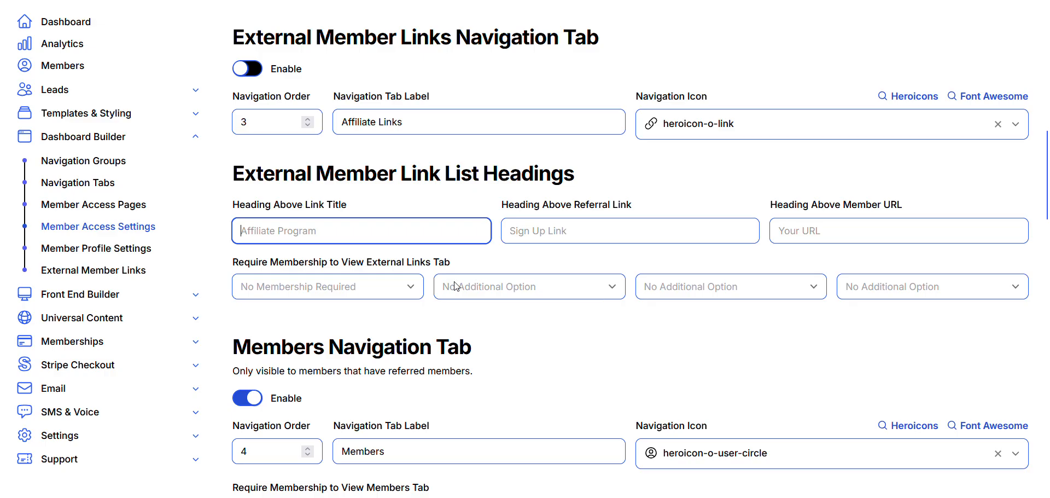
{"action": "left_click", "coordinate": [411, 291]}
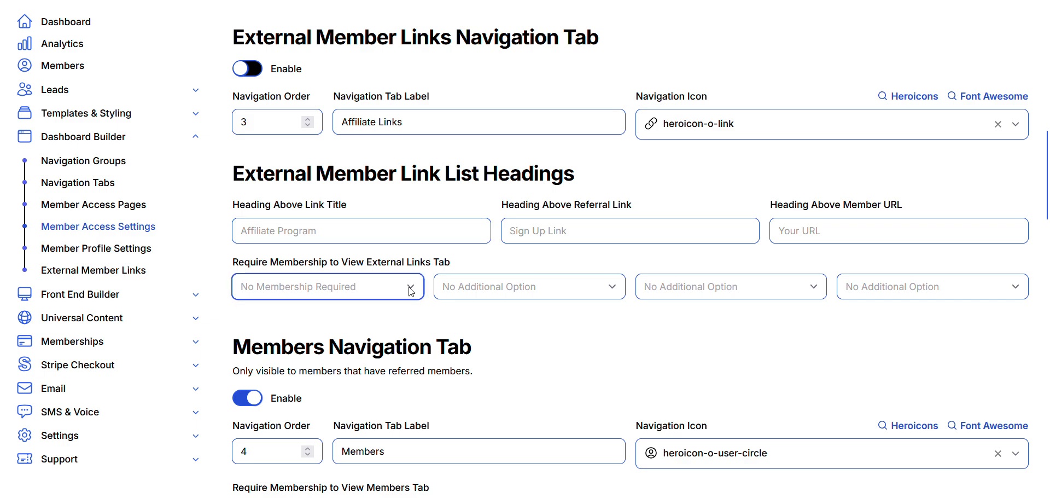
{"action": "left_click", "coordinate": [467, 315]}
{"action": "scroll", "coordinate": [520, 340], "scroll_direction": "down", "scroll_amount": 1}
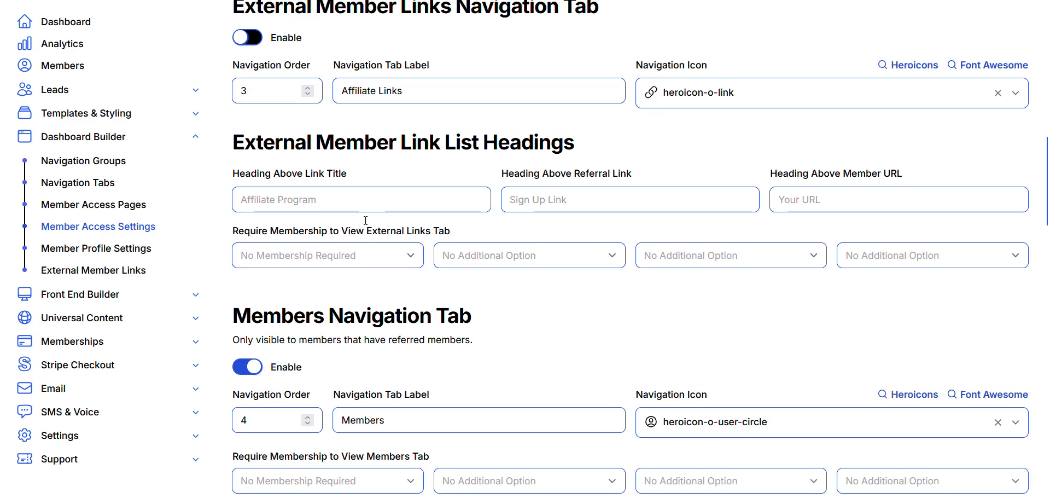
{"action": "scroll", "coordinate": [365, 220], "scroll_direction": "up", "scroll_amount": 3}
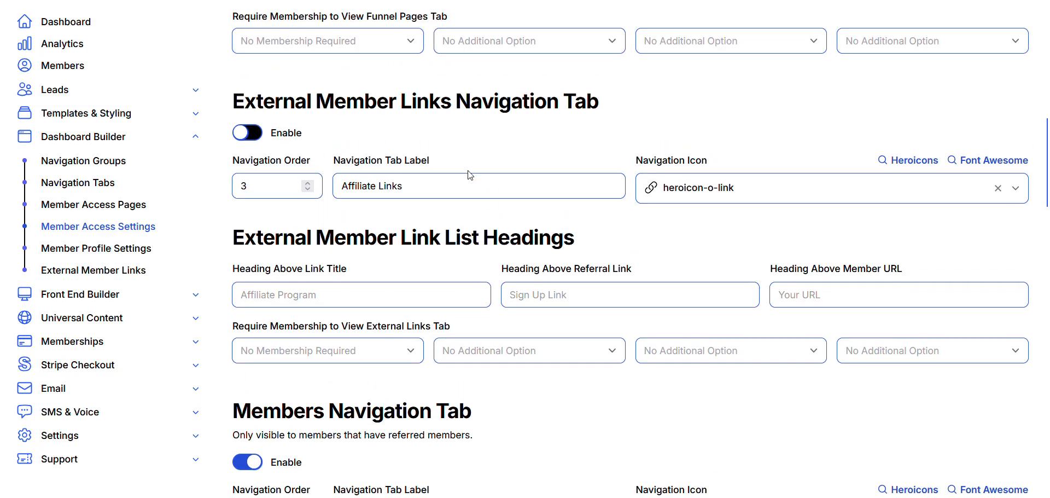
Compare the External Member Links tab label in Member Access Settings with the Affiliate Links entry in the member account's navigation
{"action": "left_click", "coordinate": [465, 189]}
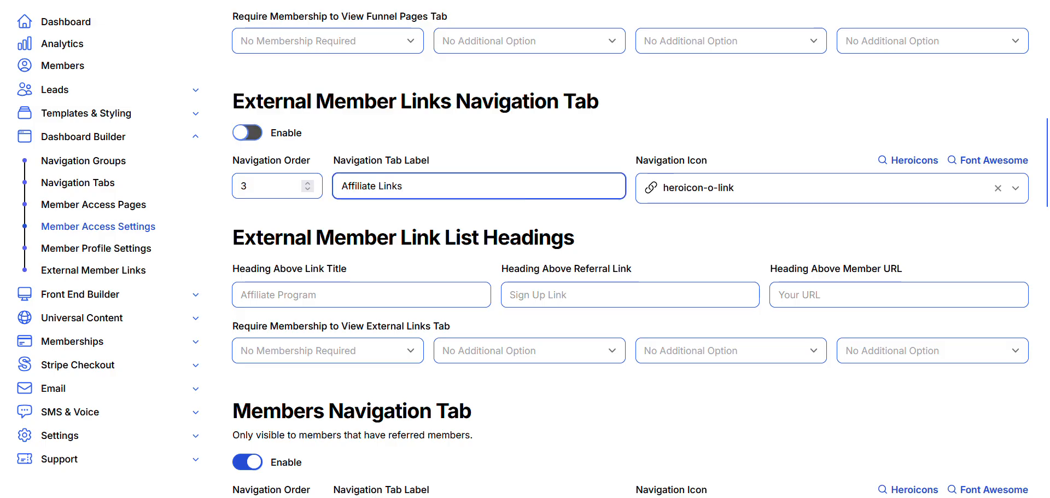
{"action": "left_click", "coordinate": [252, 0]}
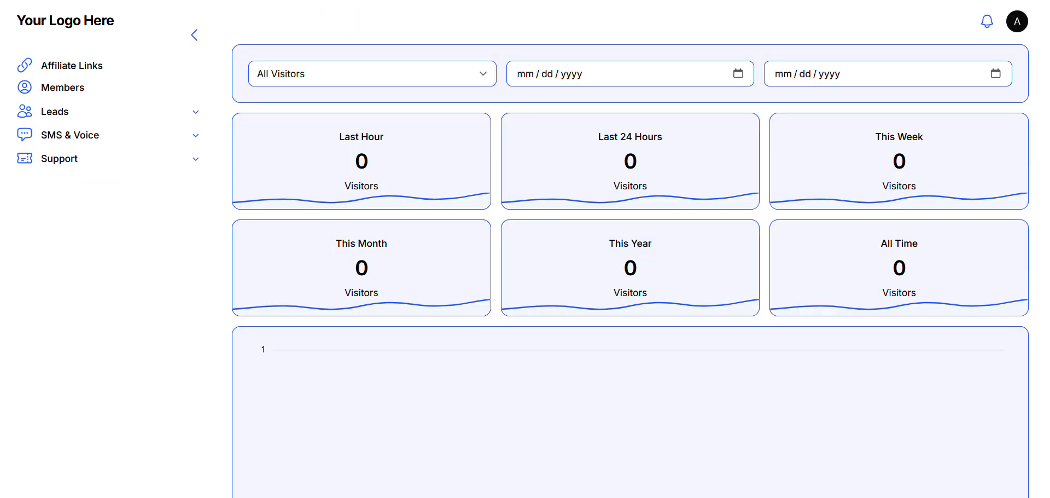
{"action": "left_click", "coordinate": [52, 1]}
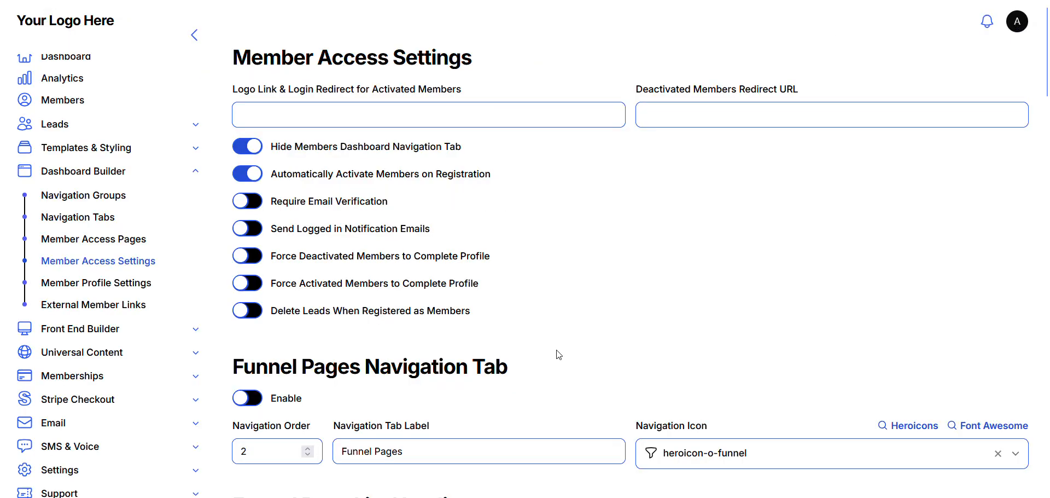
{"action": "scroll", "coordinate": [558, 354], "scroll_direction": "down", "scroll_amount": 7}
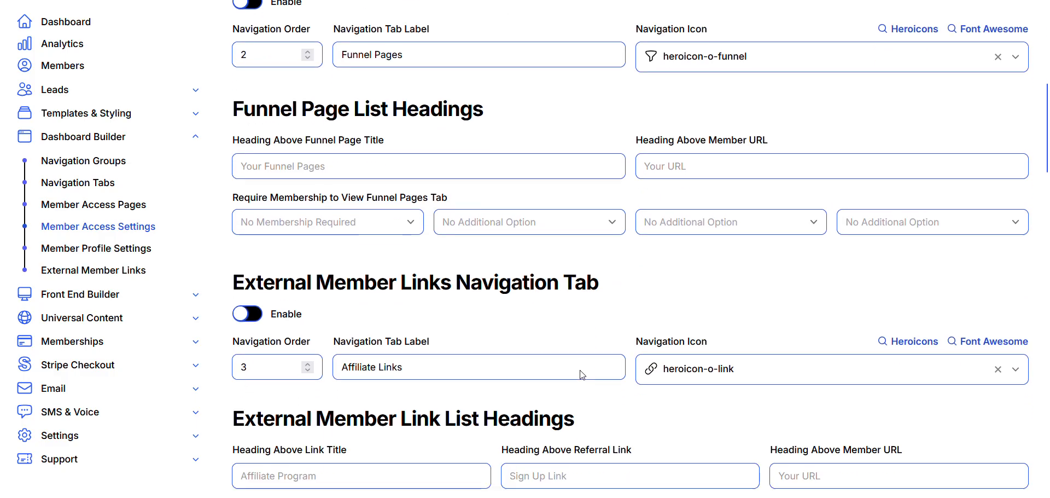
{"action": "scroll", "coordinate": [452, 344], "scroll_direction": "down", "scroll_amount": 3}
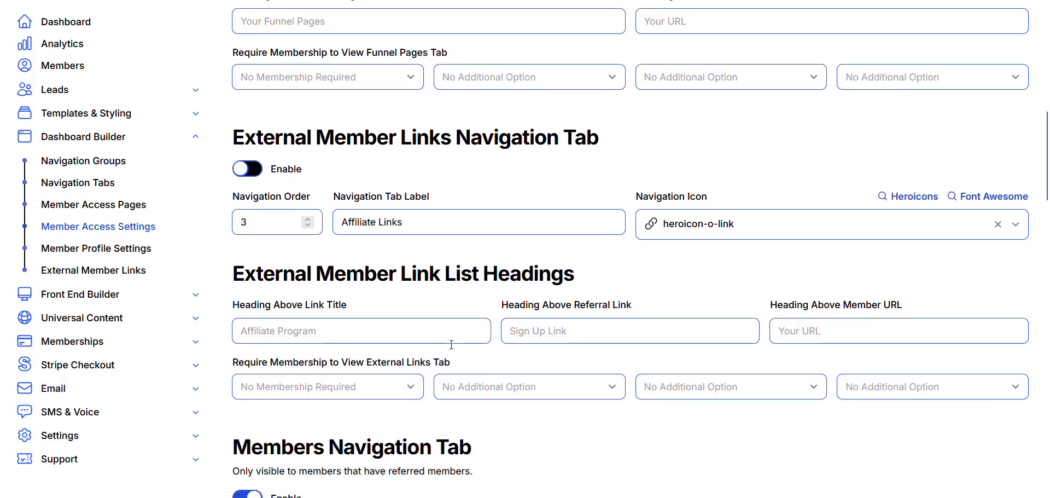
{"action": "scroll", "coordinate": [451, 344], "scroll_direction": "down", "scroll_amount": 1}
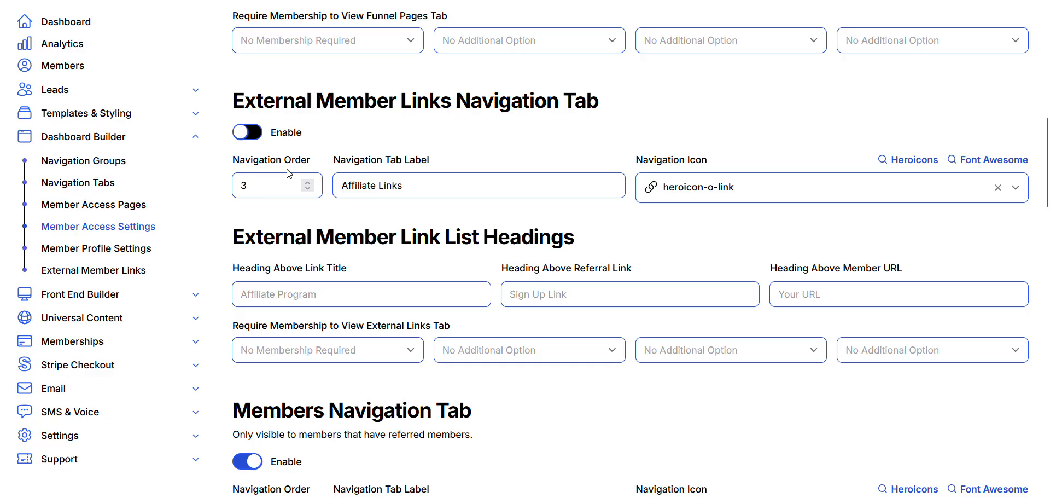
{"action": "left_click", "coordinate": [259, 140]}
{"action": "left_click", "coordinate": [258, 139]}
Disable the Members navigation tab and save the Member Access Settings
{"action": "scroll", "coordinate": [434, 104], "scroll_direction": "down", "scroll_amount": 5}
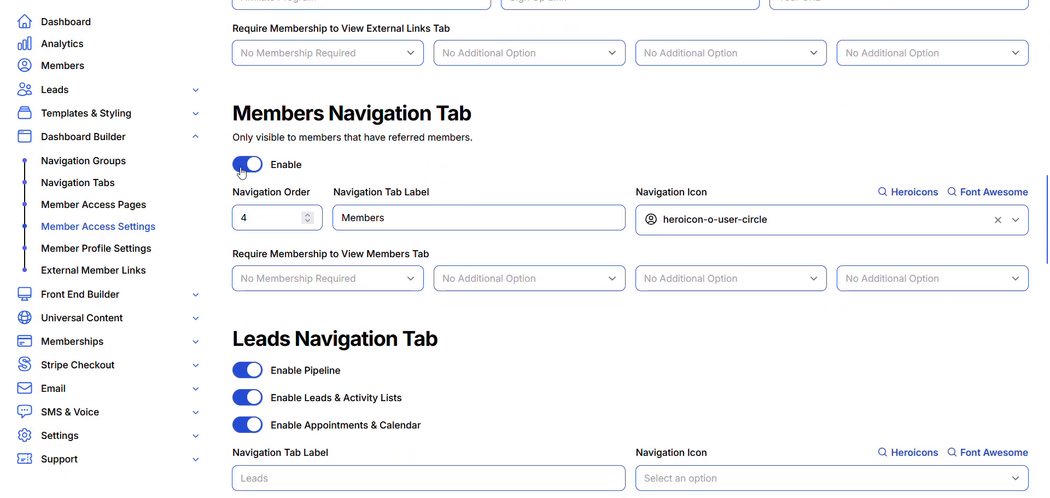
{"action": "left_click", "coordinate": [243, 172]}
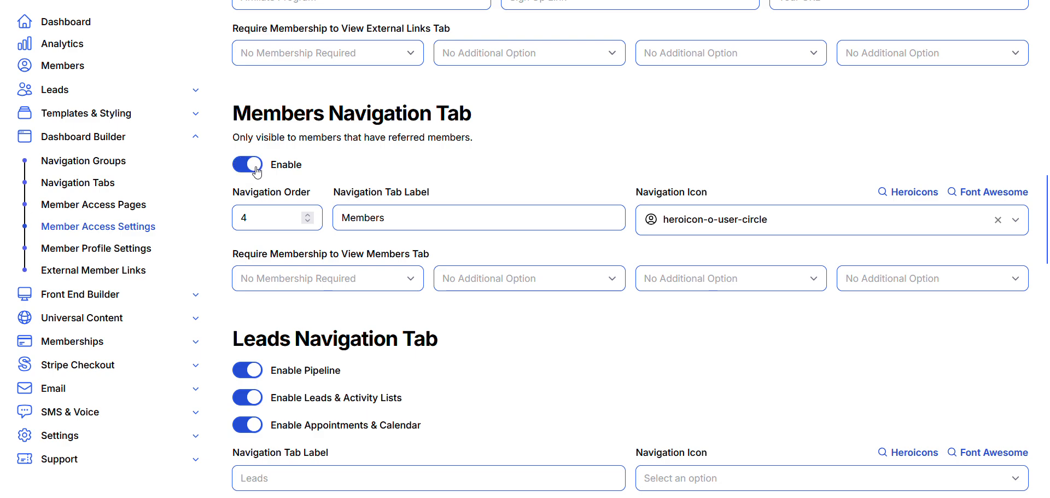
{"action": "left_click", "coordinate": [243, 167]}
{"action": "scroll", "coordinate": [351, 213], "scroll_direction": "down", "scroll_amount": 4}
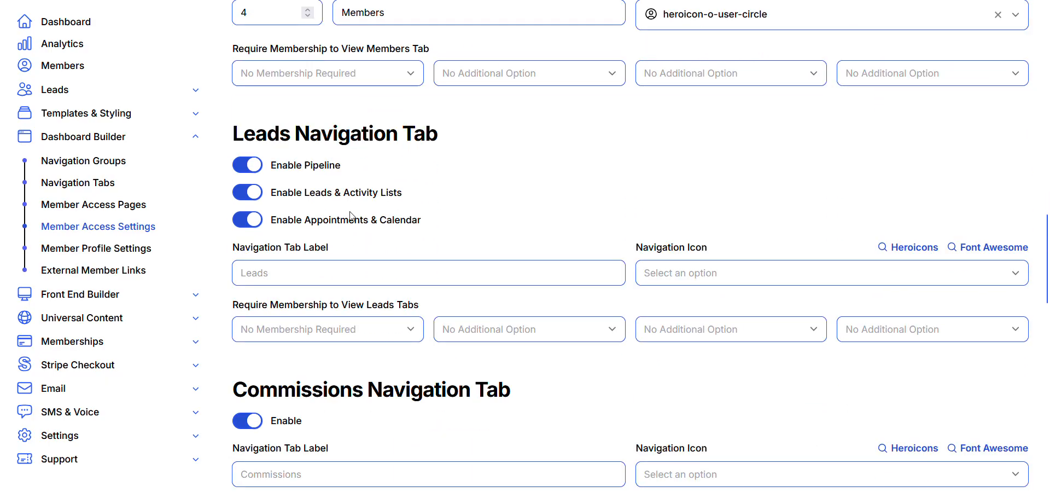
{"action": "scroll", "coordinate": [350, 214], "scroll_direction": "down", "scroll_amount": 1}
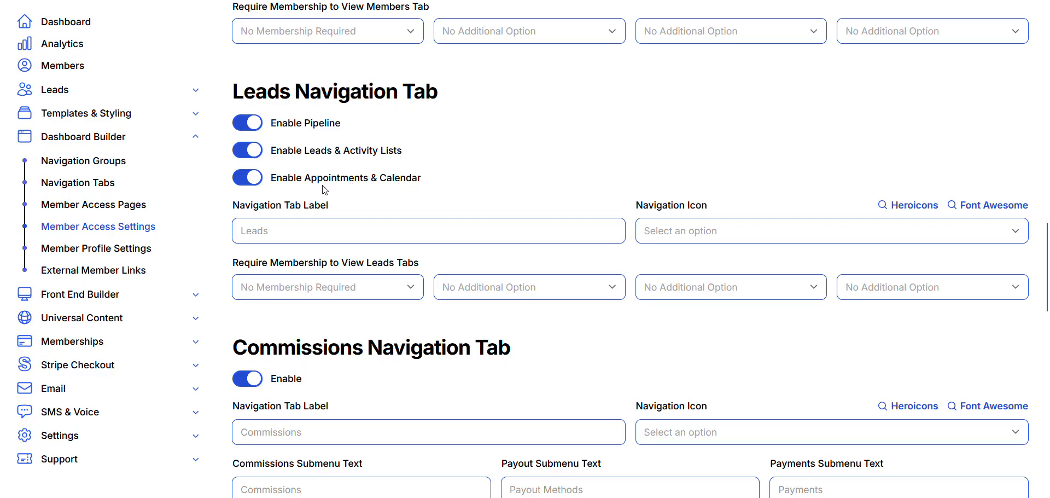
{"action": "scroll", "coordinate": [325, 190], "scroll_direction": "down", "scroll_amount": 20}
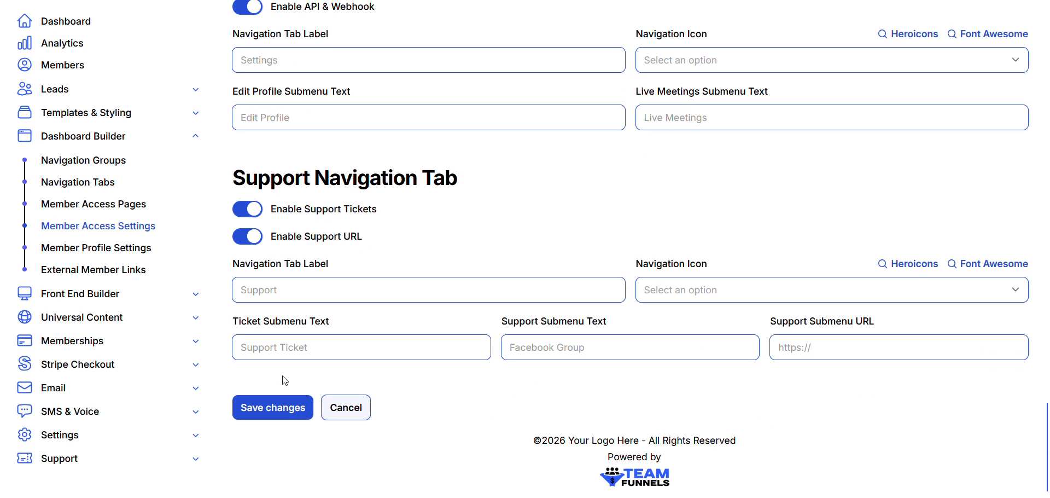
{"action": "left_click", "coordinate": [276, 406]}
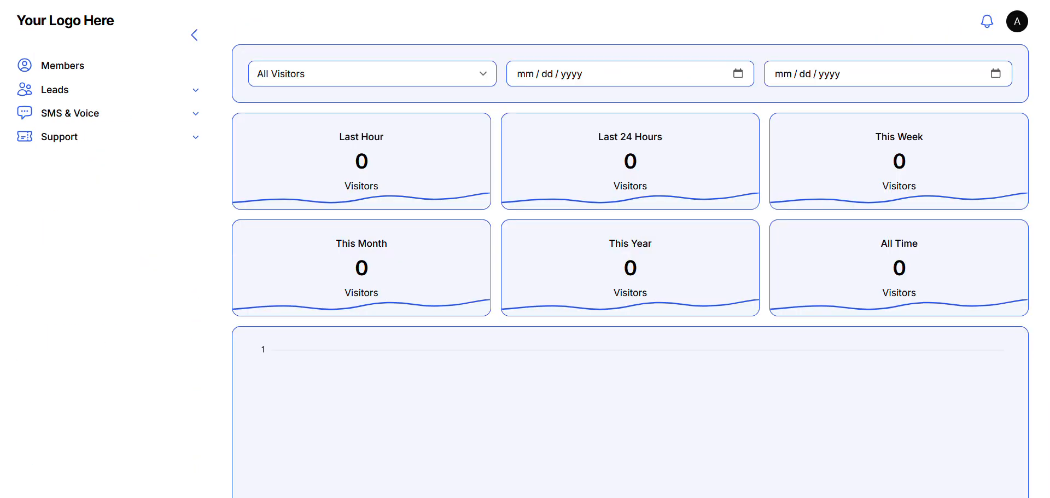
Reload the member account and examine the entries under its Leads navigation group
{"action": "left_click", "coordinate": [106, 65]}
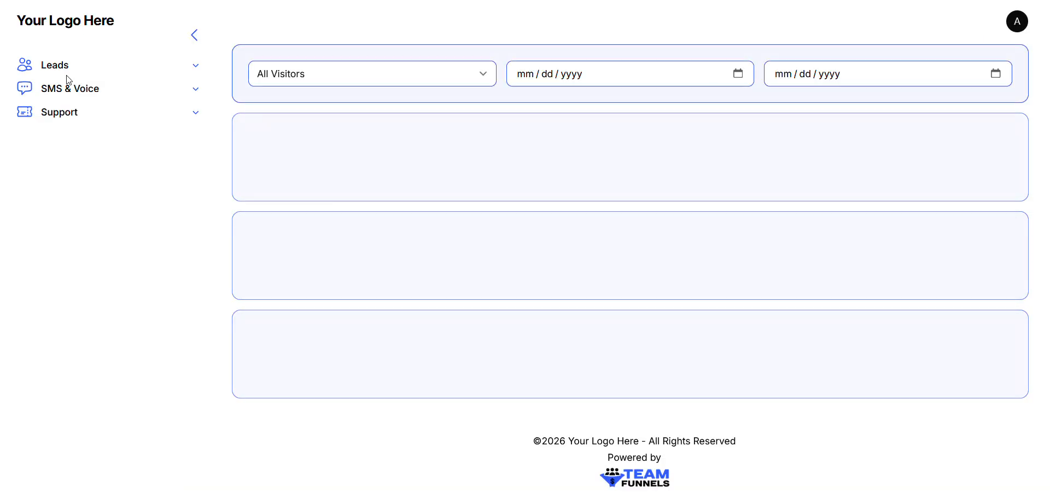
{"action": "left_click", "coordinate": [96, 71]}
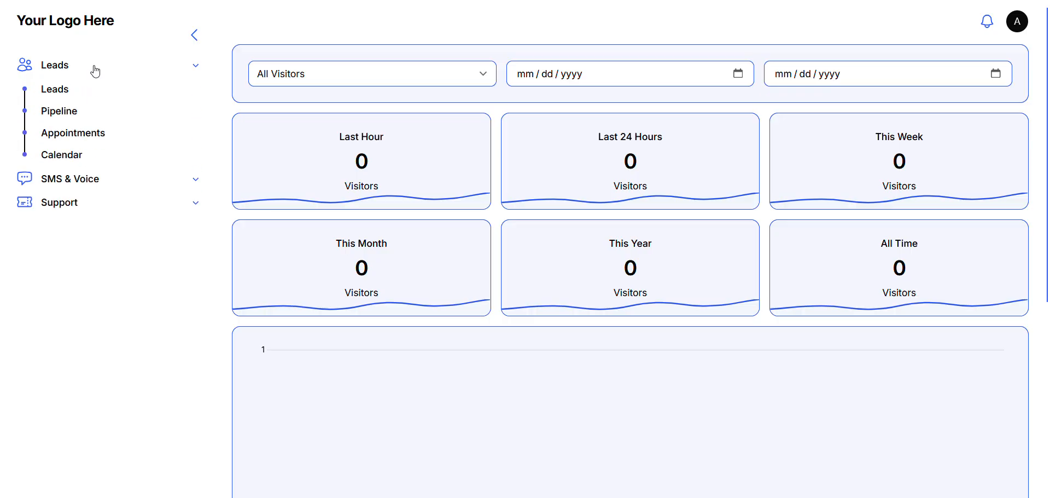
{"action": "left_click", "coordinate": [95, 71]}
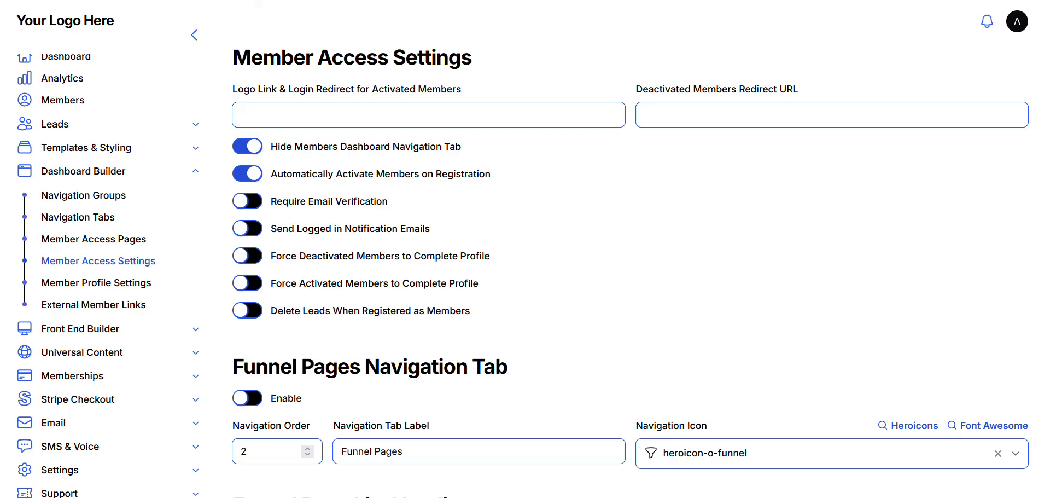
Review the Leads tab options in Member Access Settings, and examine the SMS & Voice and Support submenus in the member account
{"action": "scroll", "coordinate": [481, 272], "scroll_direction": "down", "scroll_amount": 10}
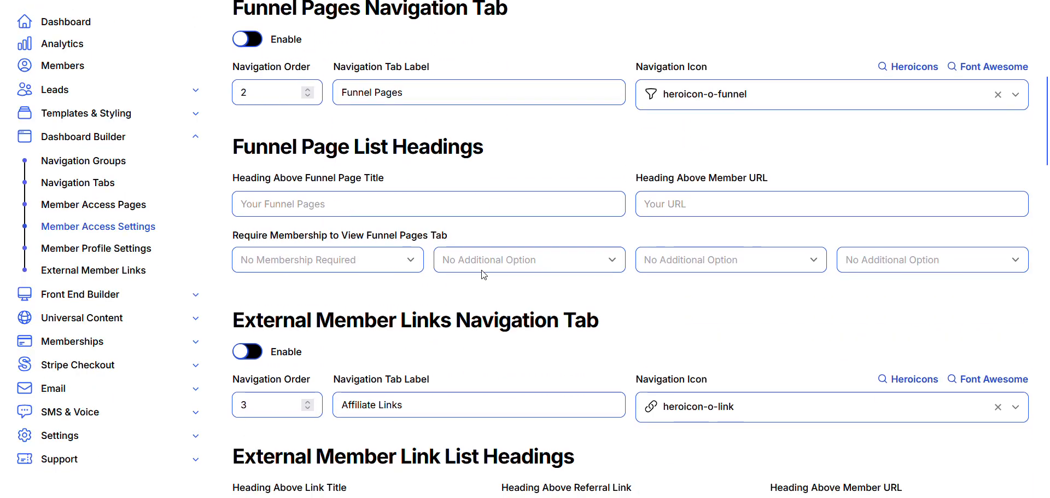
{"action": "scroll", "coordinate": [483, 274], "scroll_direction": "down", "scroll_amount": 8}
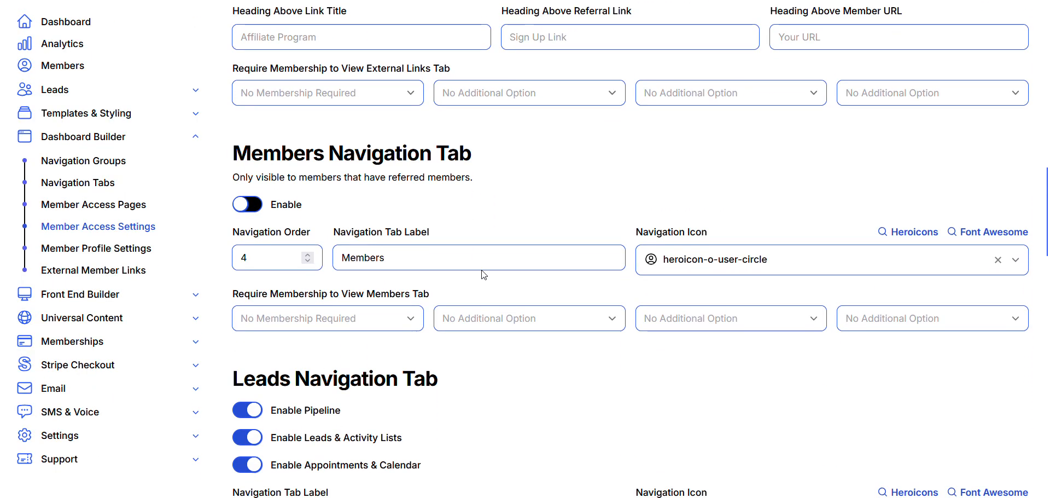
{"action": "scroll", "coordinate": [484, 275], "scroll_direction": "down", "scroll_amount": 5}
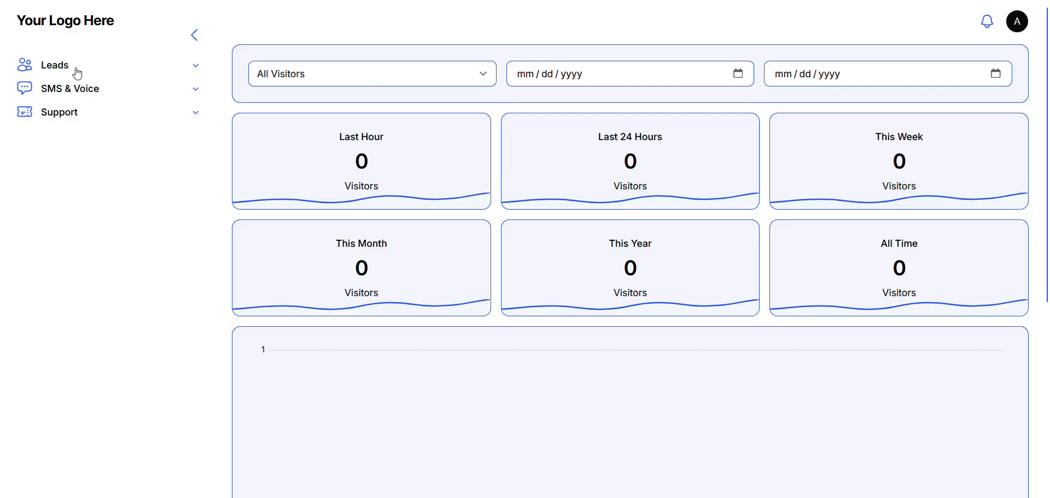
{"action": "left_click", "coordinate": [97, 95]}
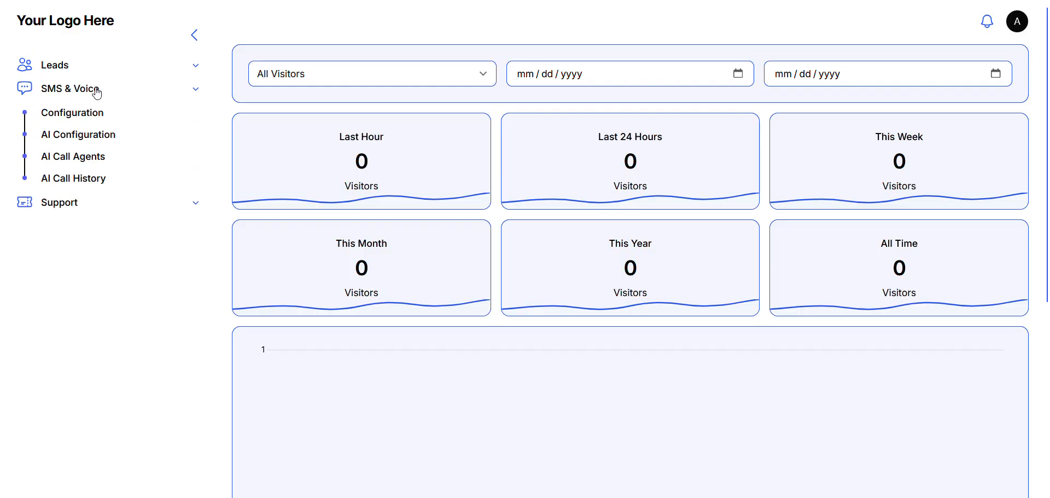
{"action": "left_click", "coordinate": [97, 94]}
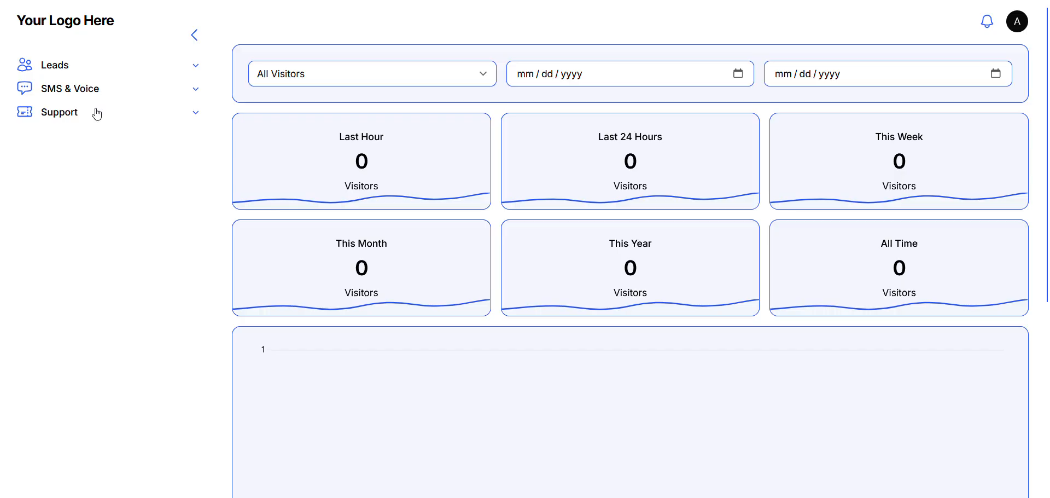
{"action": "left_click", "coordinate": [97, 113]}
{"action": "left_click", "coordinate": [96, 113]}
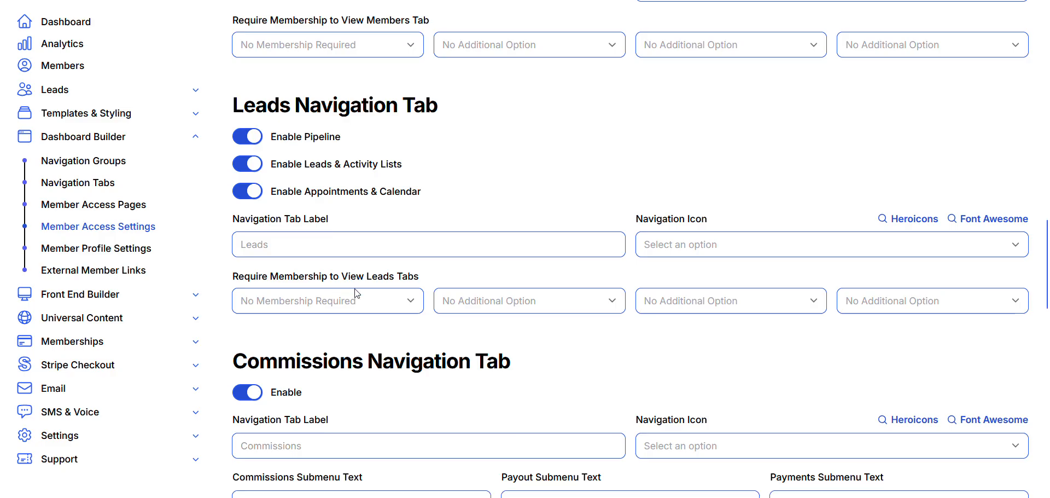
Disable Pipeline, Leads & Activity Lists, and Appointments & Calendar for the Leads navigation tab in Member Access Settings
{"action": "scroll", "coordinate": [556, 357], "scroll_direction": "down", "scroll_amount": 3}
{"action": "scroll", "coordinate": [258, 213], "scroll_direction": "up", "scroll_amount": 3}
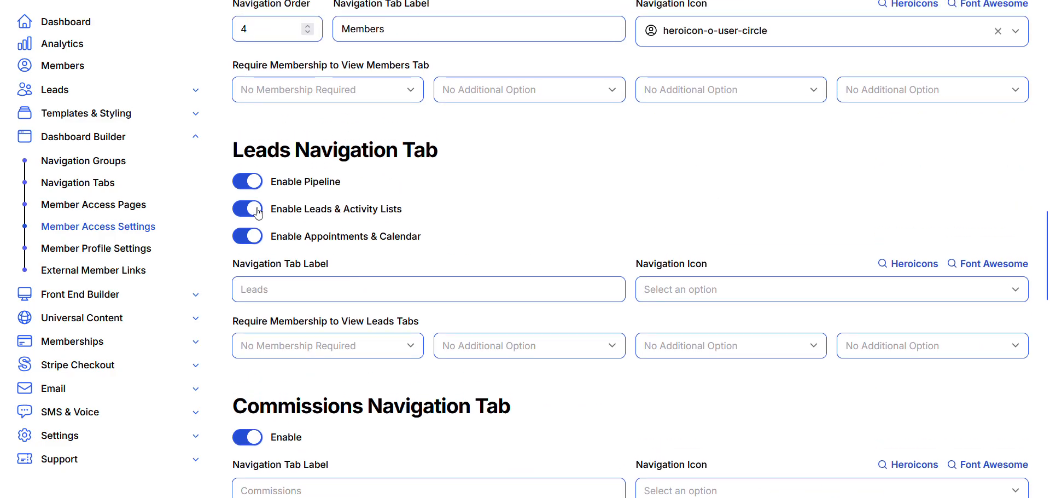
{"action": "left_click", "coordinate": [245, 181]}
{"action": "left_click", "coordinate": [247, 211]}
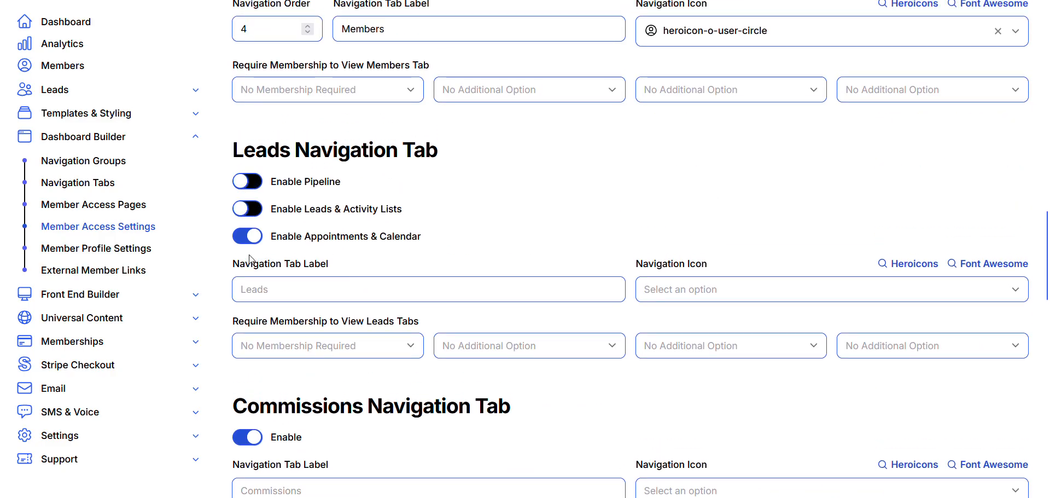
{"action": "left_click", "coordinate": [247, 235]}
Disable the Commissions navigation tab, the SMS & Voice tab and its AI Calling option
{"action": "scroll", "coordinate": [302, 331], "scroll_direction": "down", "scroll_amount": 4}
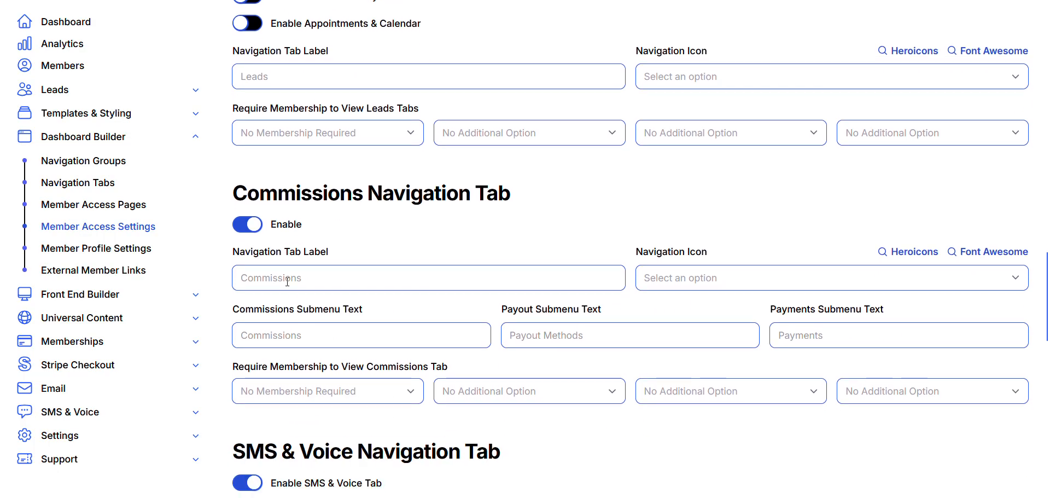
{"action": "left_click", "coordinate": [241, 229]}
{"action": "scroll", "coordinate": [328, 290], "scroll_direction": "down", "scroll_amount": 5}
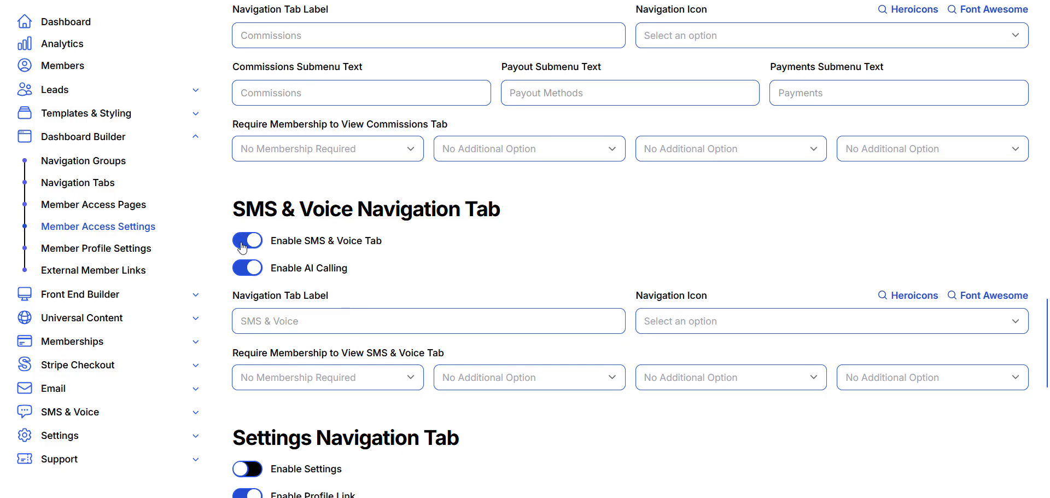
{"action": "left_click", "coordinate": [243, 243]}
{"action": "left_click", "coordinate": [244, 271]}
Disable the Profile Link option for the Settings navigation tab
{"action": "scroll", "coordinate": [306, 294], "scroll_direction": "down", "scroll_amount": 3}
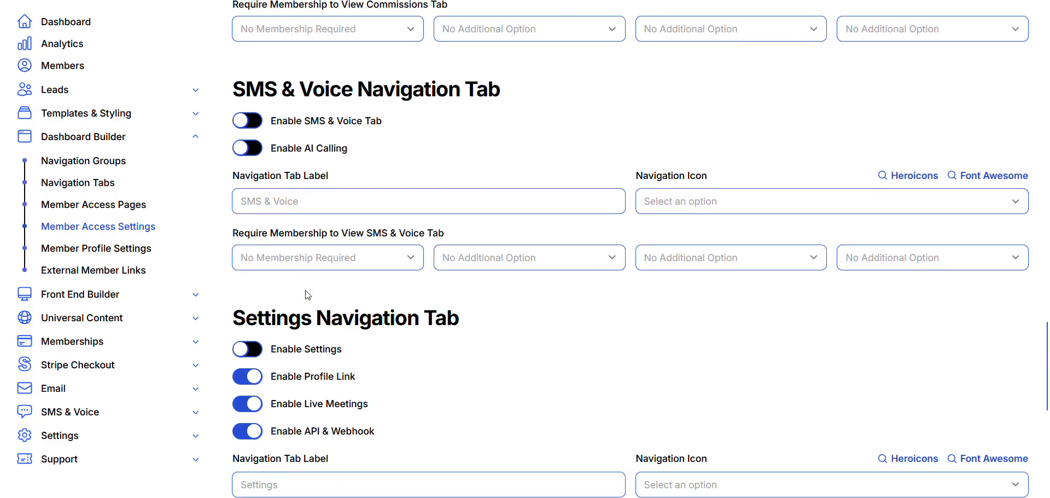
{"action": "scroll", "coordinate": [285, 153], "scroll_direction": "down", "scroll_amount": 4}
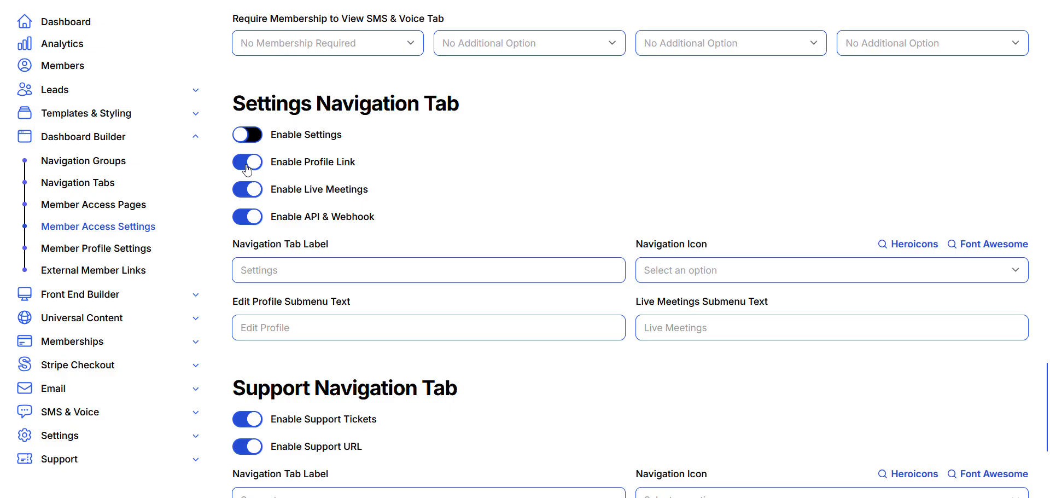
{"action": "left_click", "coordinate": [247, 162]}
{"action": "scroll", "coordinate": [285, 273], "scroll_direction": "down", "scroll_amount": 3}
{"action": "scroll", "coordinate": [306, 196], "scroll_direction": "up", "scroll_amount": 3}
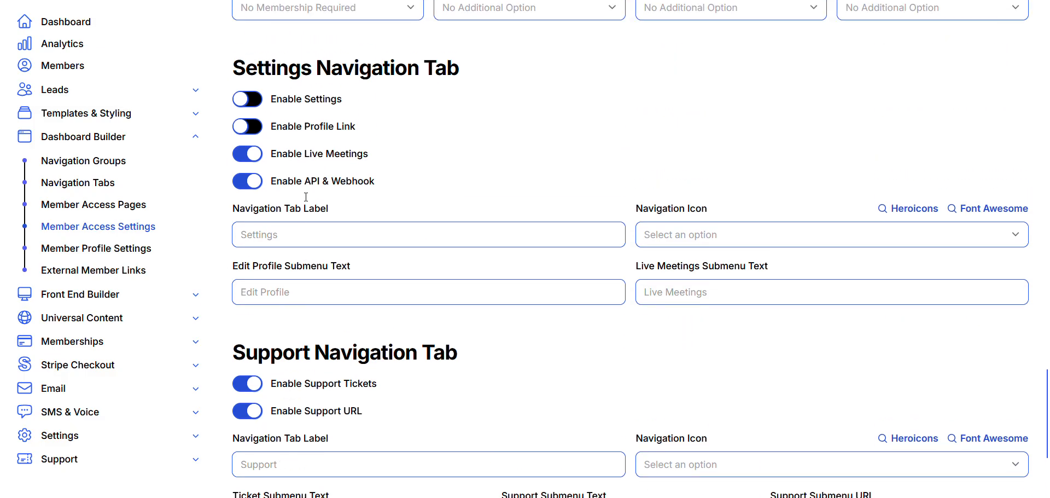
Disable Support Tickets and Support URL for the Support navigation tab, and save the settings
{"action": "scroll", "coordinate": [333, 245], "scroll_direction": "down", "scroll_amount": 2}
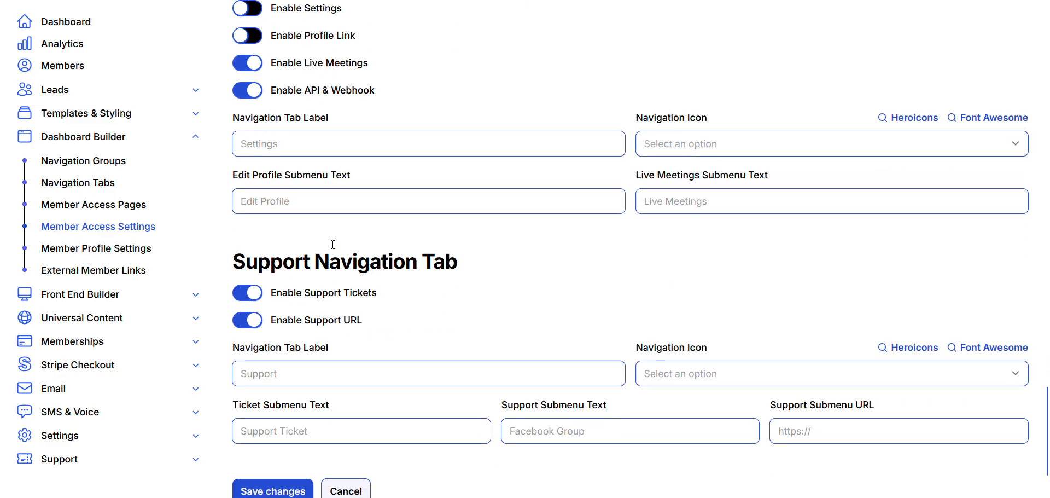
{"action": "scroll", "coordinate": [333, 244], "scroll_direction": "down", "scroll_amount": 1}
{"action": "left_click", "coordinate": [241, 285]}
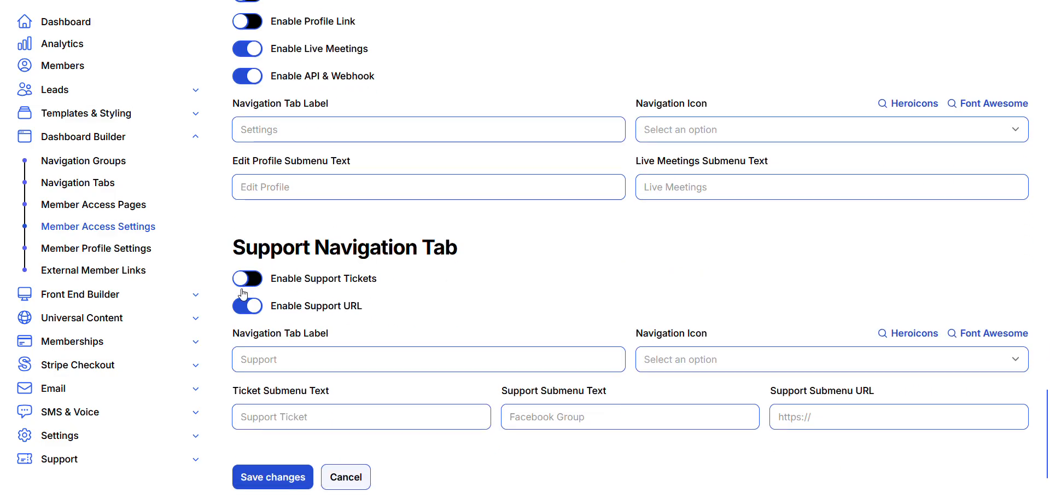
{"action": "left_click", "coordinate": [245, 306]}
{"action": "scroll", "coordinate": [316, 381], "scroll_direction": "down", "scroll_amount": 2}
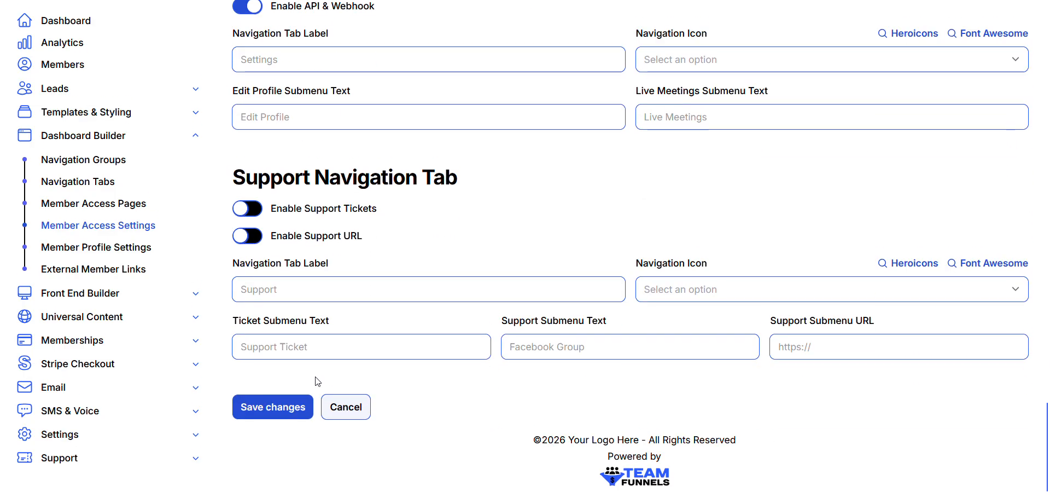
{"action": "left_click", "coordinate": [274, 409]}
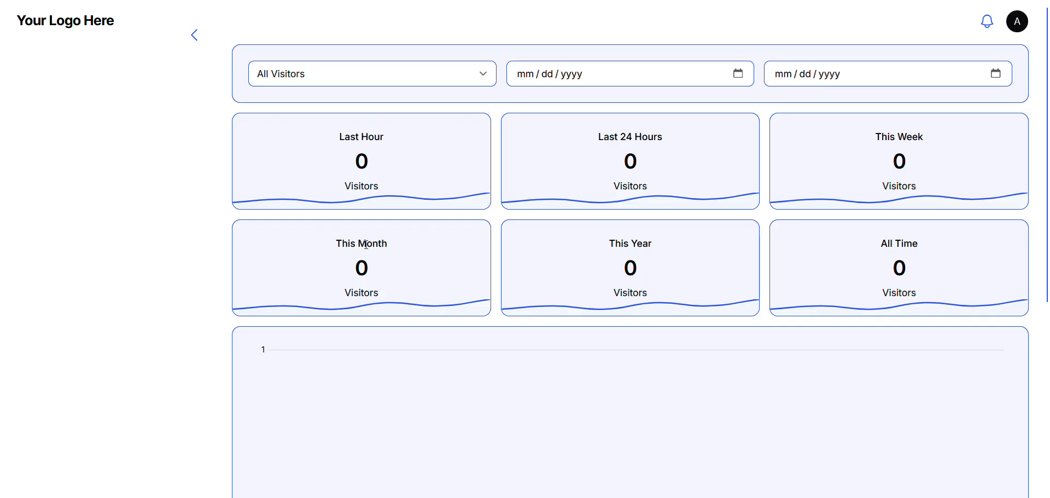
Check the member account's dashboard and navigation, and return to the activated members' logo link and login redirect field in Member Access Settings
{"action": "scroll", "coordinate": [367, 249], "scroll_direction": "down", "scroll_amount": 2}
{"action": "scroll", "coordinate": [366, 247], "scroll_direction": "up", "scroll_amount": 2}
{"action": "left_click", "coordinate": [148, 1]}
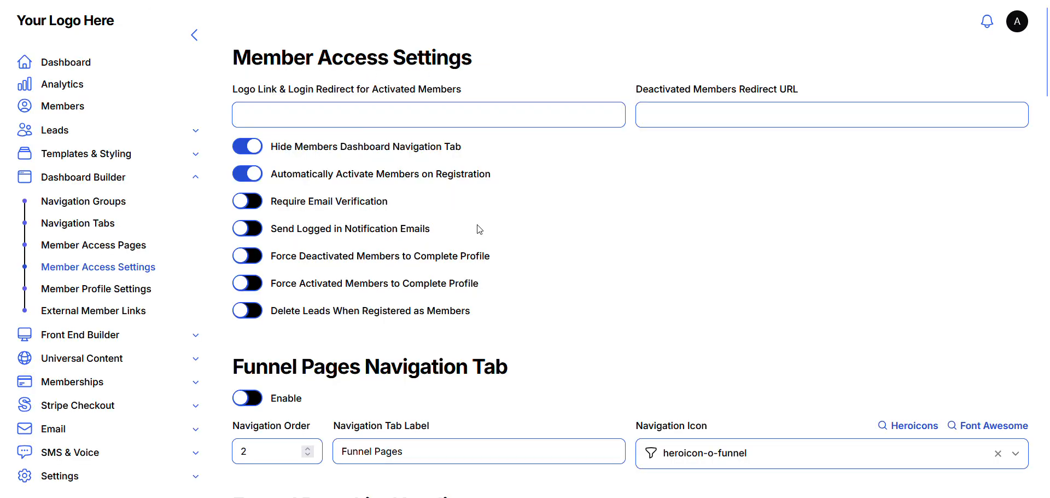
{"action": "left_click", "coordinate": [280, 116]}
{"action": "left_click", "coordinate": [568, 202]}
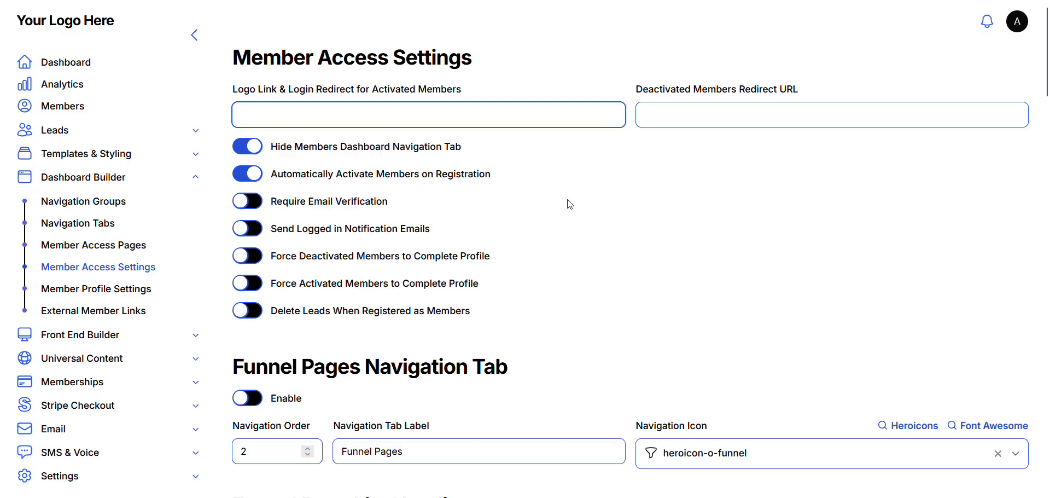